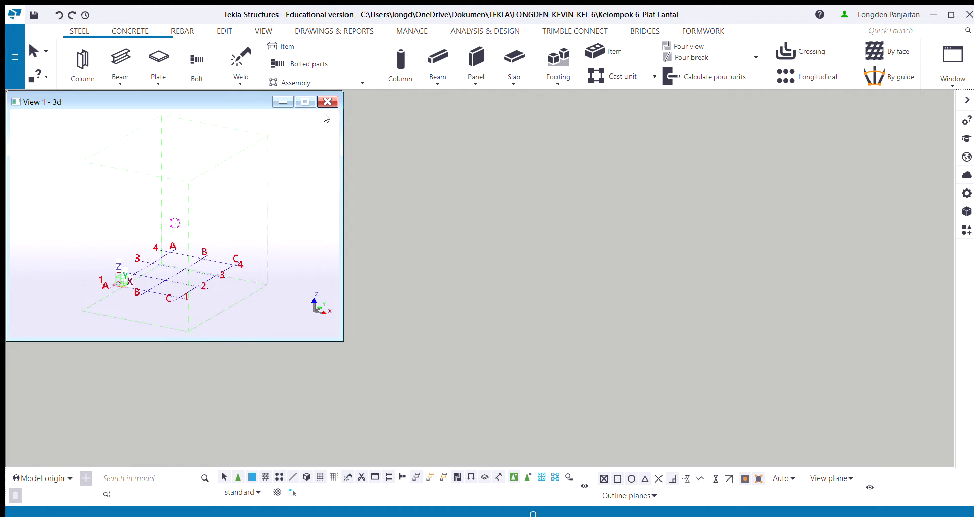
# Step: Modify the grid to have lines A to E crossing lines 1 to 4, and fit the 3D view's work area to it
pyautogui.click(304, 102)
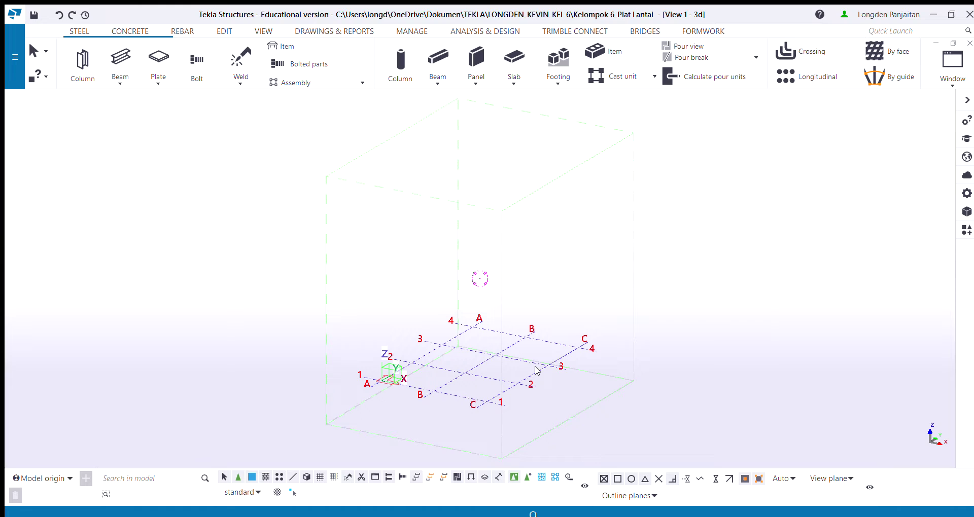
pyautogui.click(538, 370)
pyautogui.click(543, 375)
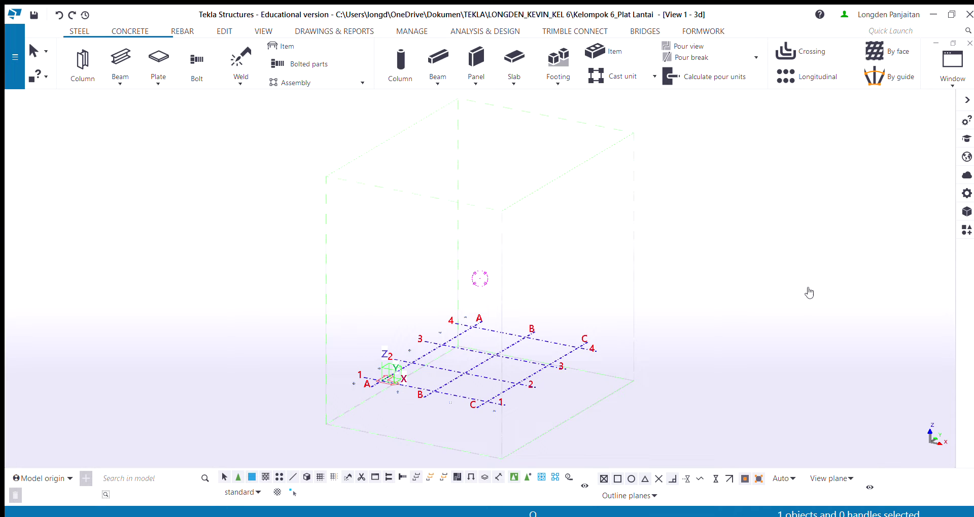
pyautogui.click(727, 458)
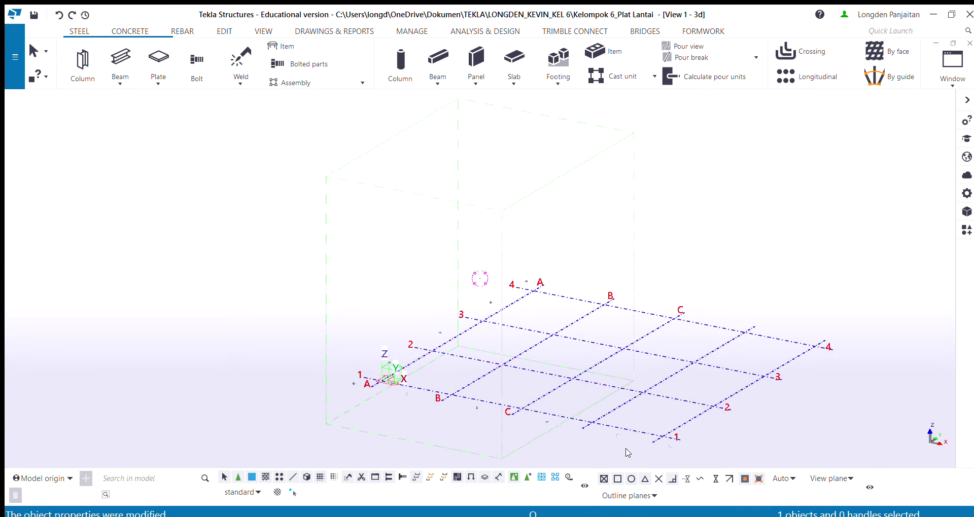
pyautogui.moveTo(619, 450); pyautogui.dragTo(476, 414, button='middle')
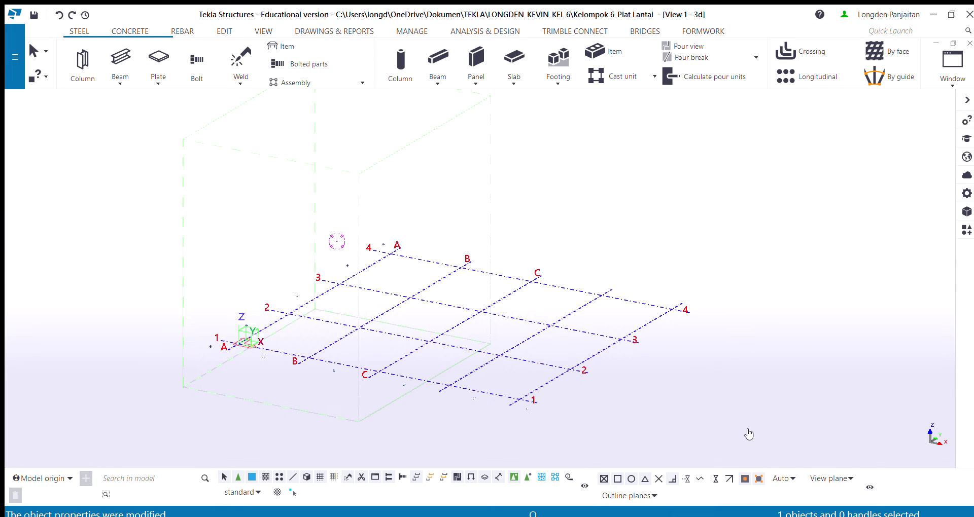
pyautogui.click(720, 452)
pyautogui.click(409, 192)
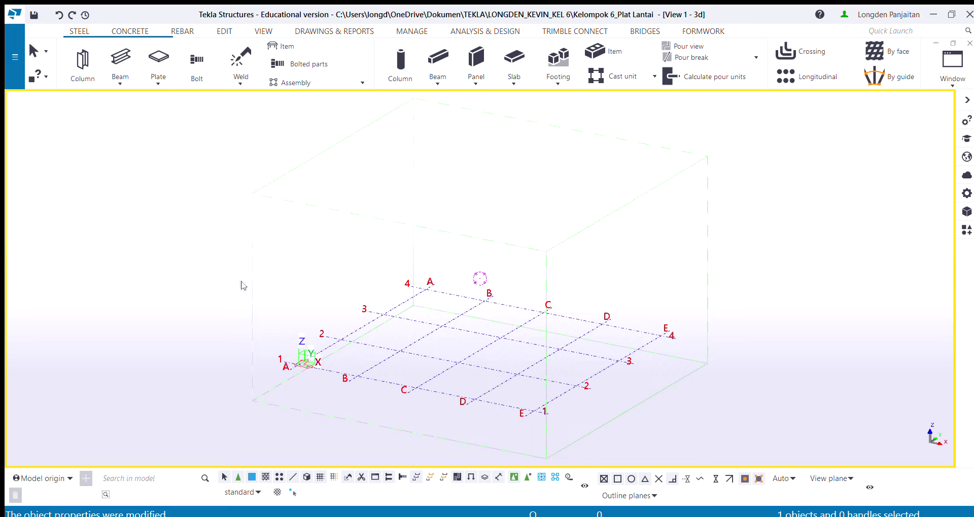
# Step: Create a concrete beam along grid line 1 from line A to line E
pyautogui.click(131, 32)
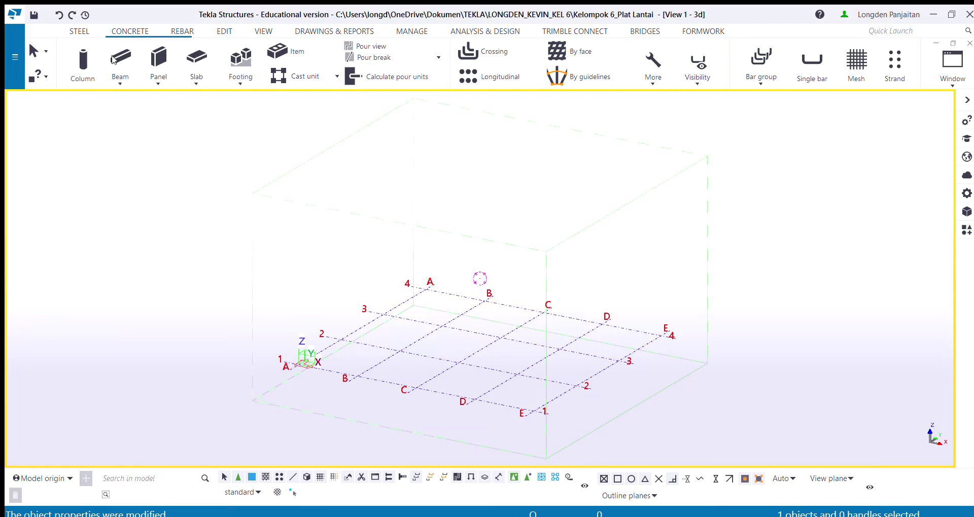
pyautogui.click(121, 58)
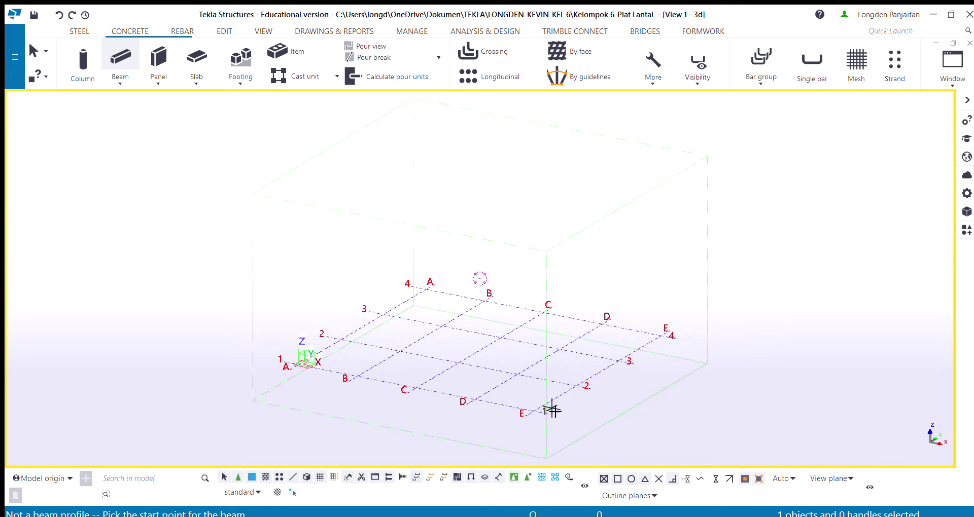
pyautogui.scroll(2, 346, 373)
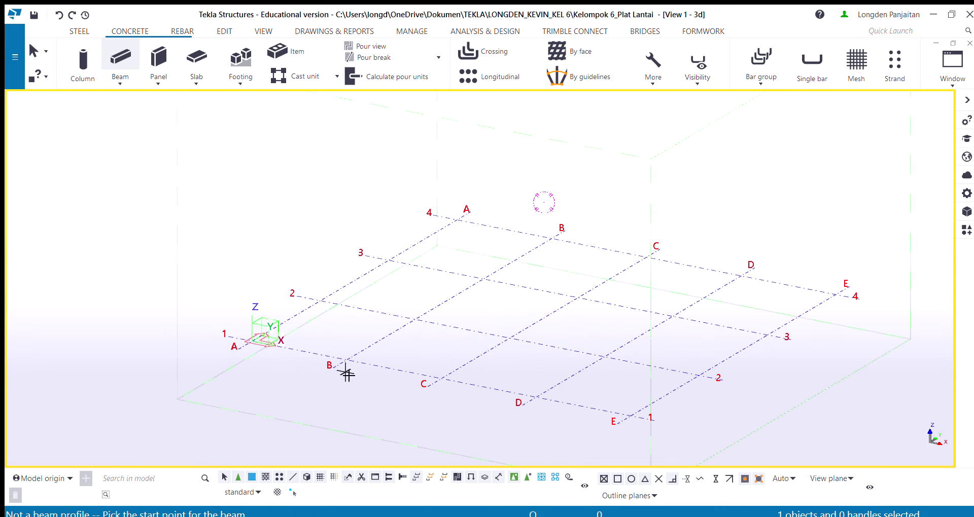
pyautogui.click(252, 340)
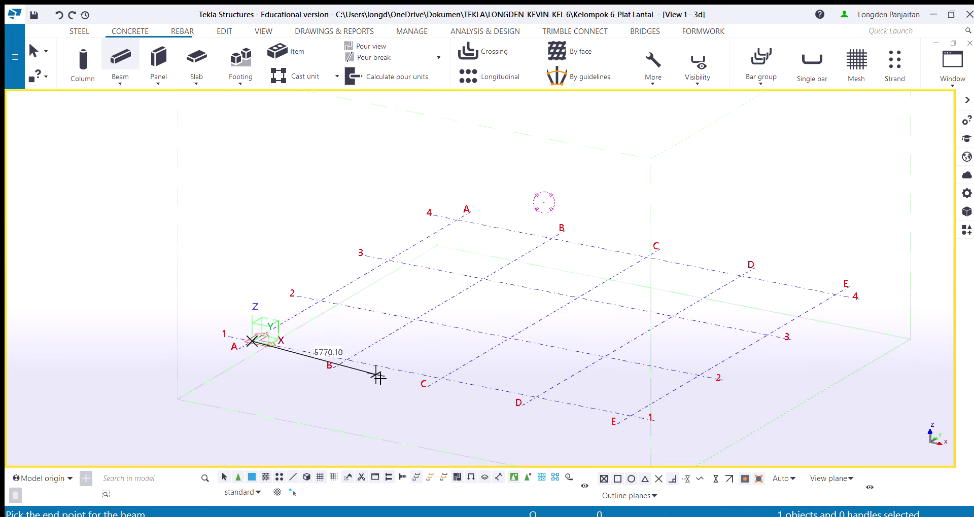
pyautogui.click(630, 417)
# Step: Create a concrete beam along grid line E from the inner face of the line 1 beam to line 4
pyautogui.moveTo(631, 417); pyautogui.dragTo(407, 395, button='middle')
pyautogui.scroll(1, 582, 427)
pyautogui.keyDown('ctrl'); pyautogui.moveTo(582, 426); pyautogui.dragTo(480, 357, button='middle'); pyautogui.keyUp('ctrl')
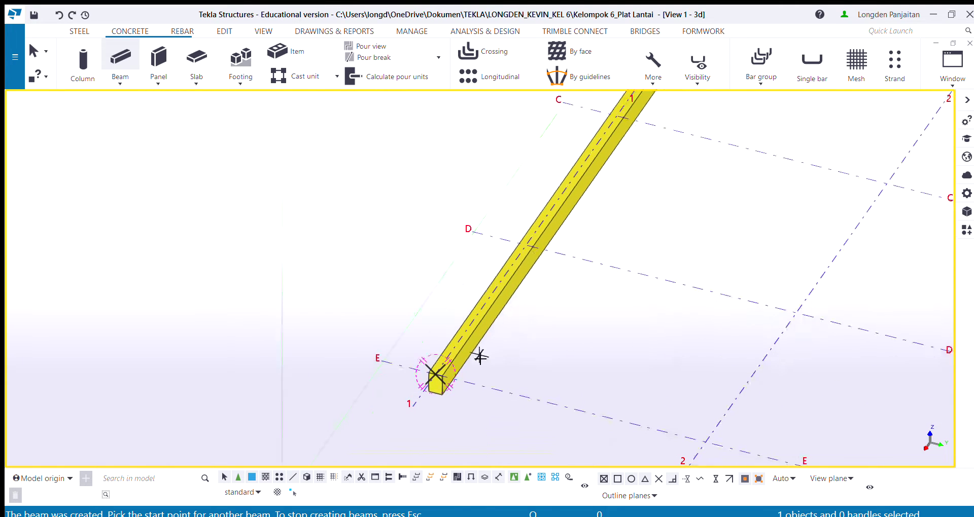
pyautogui.click(435, 377)
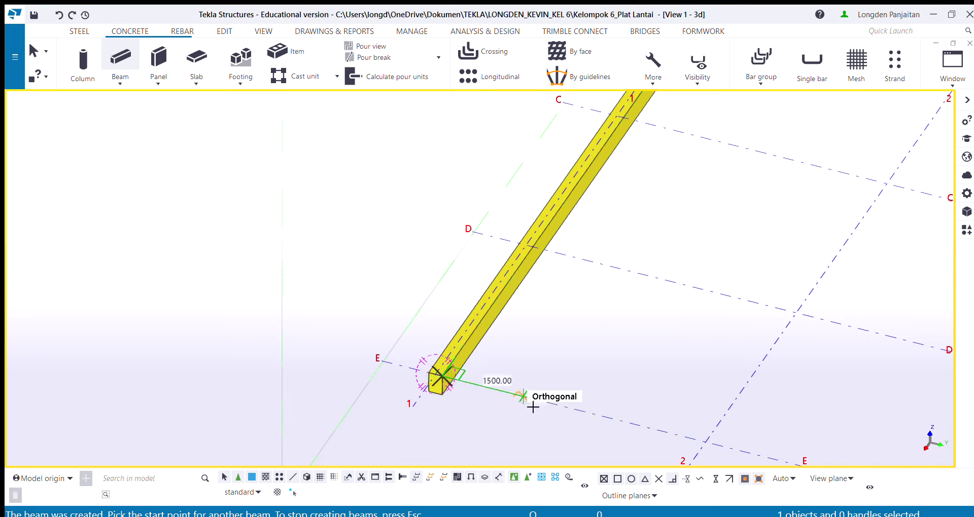
pyautogui.moveTo(567, 408); pyautogui.dragTo(319, 352, button='middle')
pyautogui.scroll(-2, 327, 353)
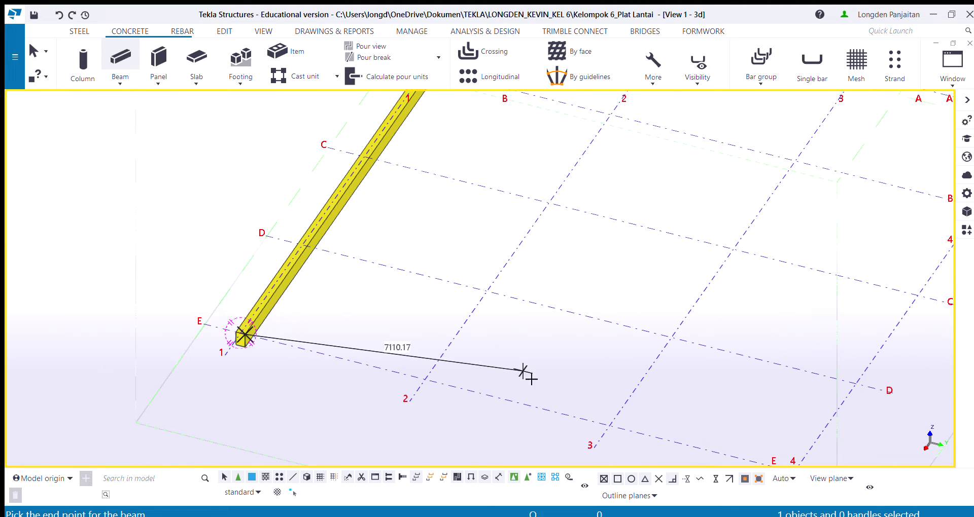
pyautogui.moveTo(521, 393); pyautogui.dragTo(310, 275, button='middle')
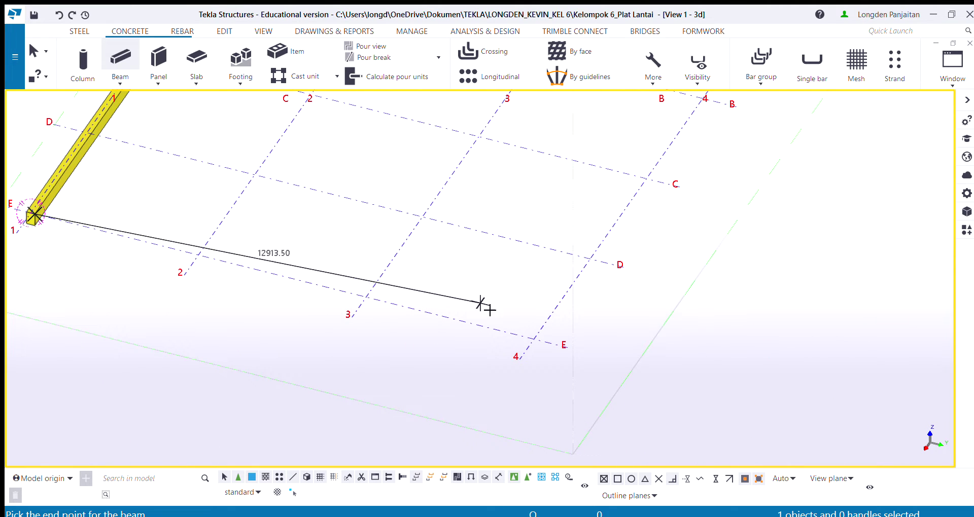
pyautogui.click(533, 339)
# Step: Create a concrete beam along grid line D from line 1 to line 4
pyautogui.moveTo(191, 213); pyautogui.dragTo(245, 252, button='middle')
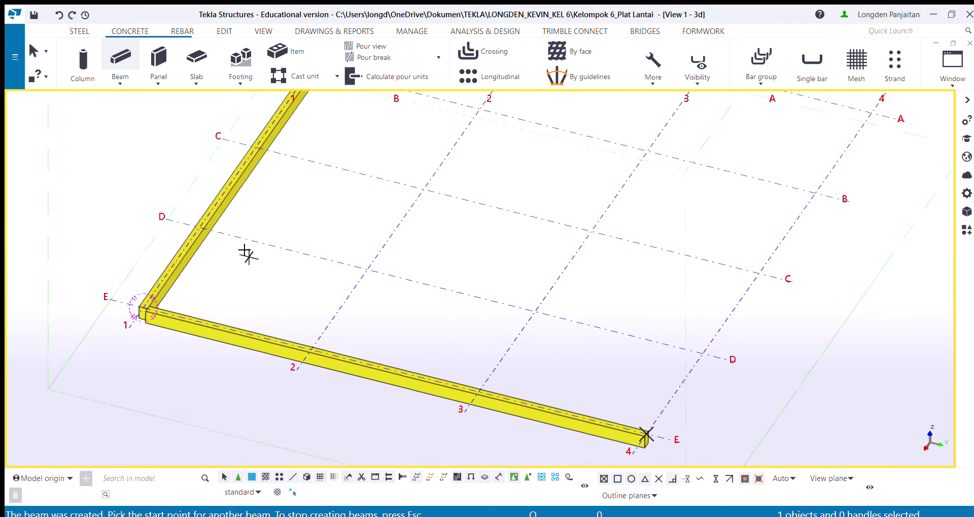
pyautogui.scroll(4, 204, 232)
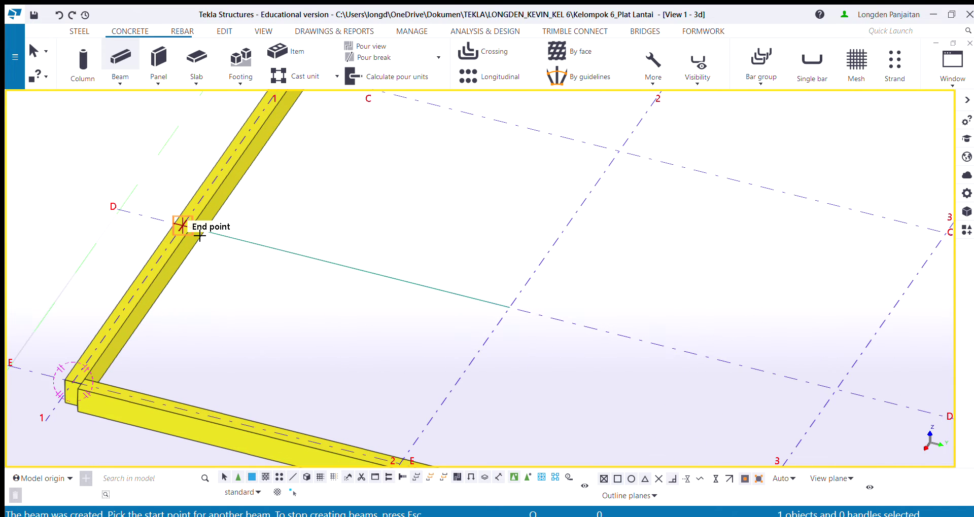
pyautogui.scroll(3, 183, 225)
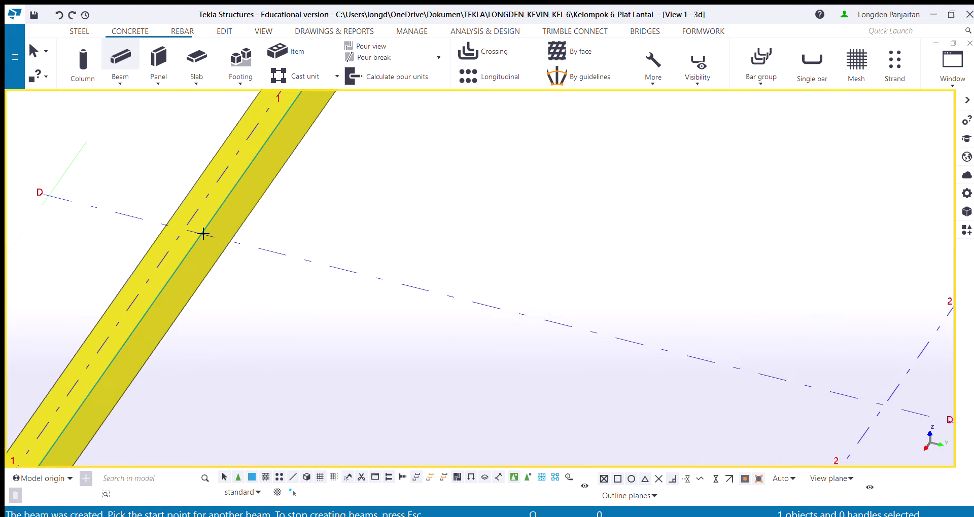
pyautogui.click(205, 241)
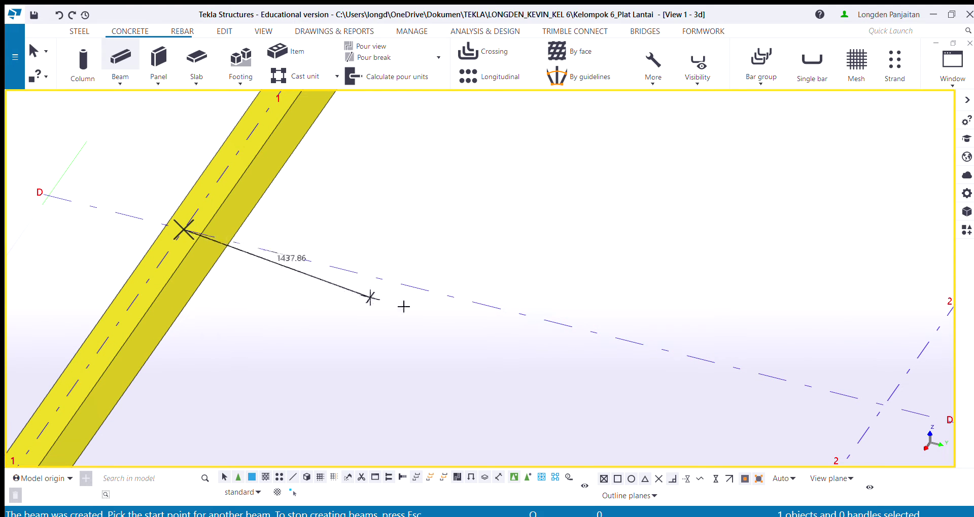
pyautogui.scroll(-4, 402, 304)
pyautogui.moveTo(522, 315); pyautogui.dragTo(91, 197, button='middle')
pyautogui.scroll(-4, 254, 251)
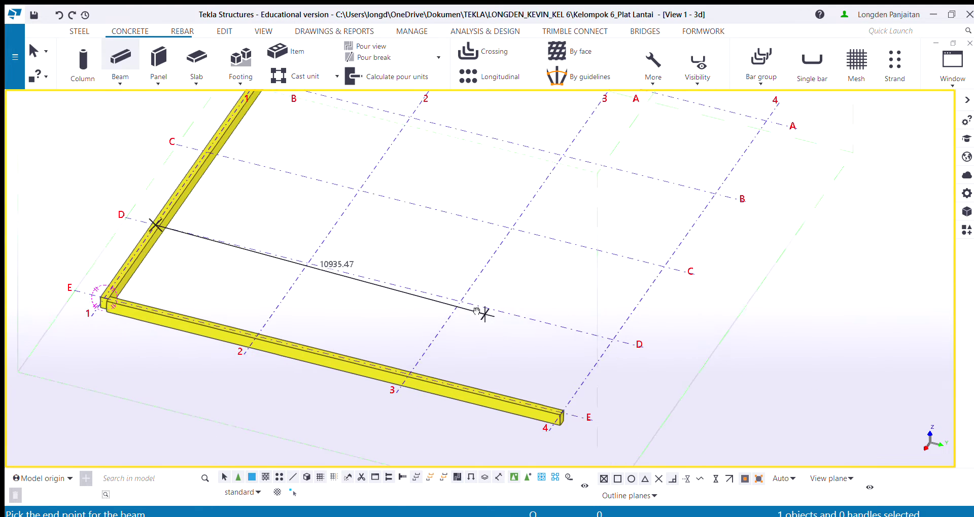
pyautogui.moveTo(624, 344); pyautogui.dragTo(469, 304, button='middle')
pyautogui.click(455, 303)
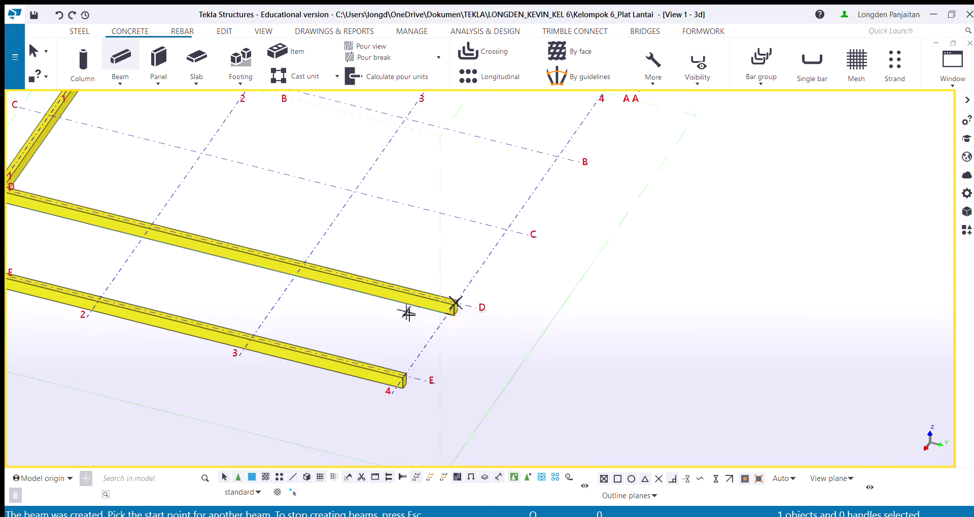
# Step: Create a concrete beam along grid line C from line 1 to line 4
pyautogui.moveTo(404, 311); pyautogui.dragTo(548, 361, button='middle')
pyautogui.scroll(2, 180, 293)
pyautogui.moveTo(181, 265); pyautogui.dragTo(343, 441, button='middle')
pyautogui.scroll(2, 349, 355)
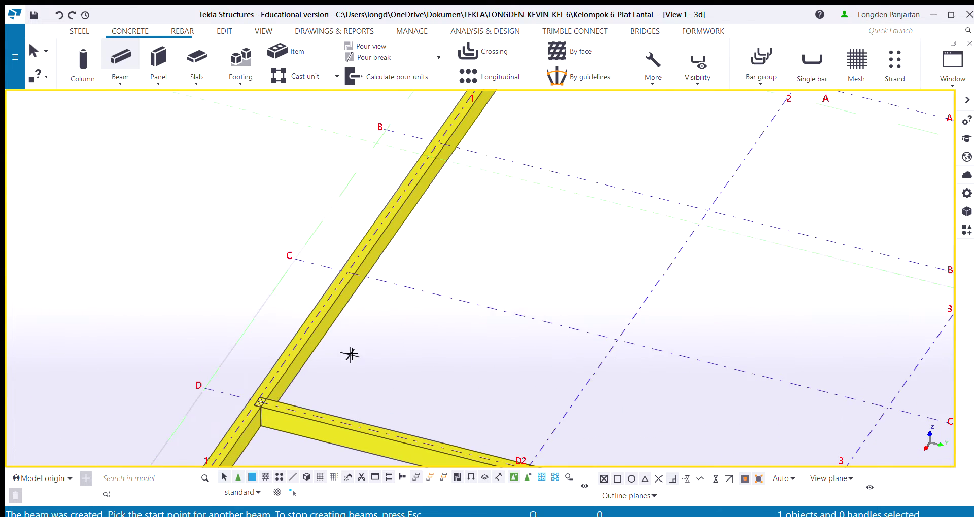
pyautogui.click(356, 253)
pyautogui.scroll(-3, 496, 296)
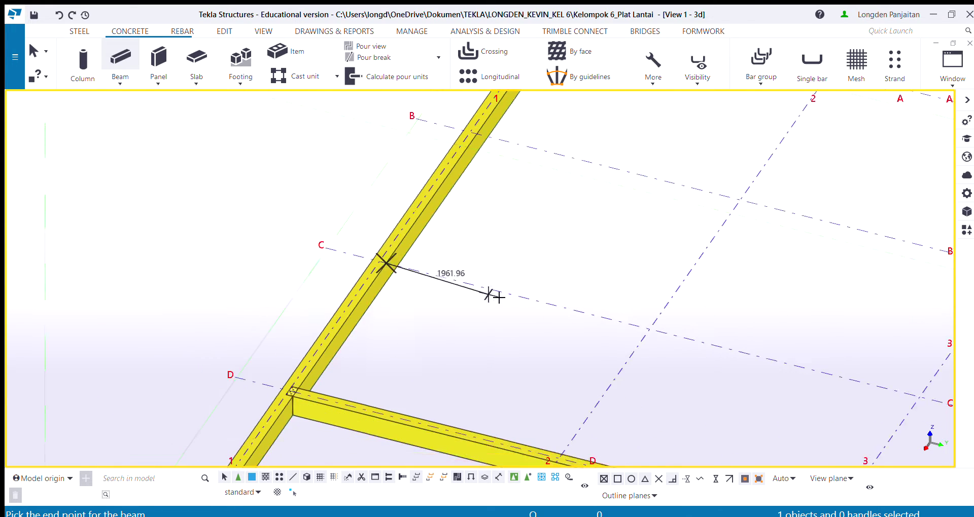
pyautogui.moveTo(425, 292); pyautogui.dragTo(535, 328, button='middle')
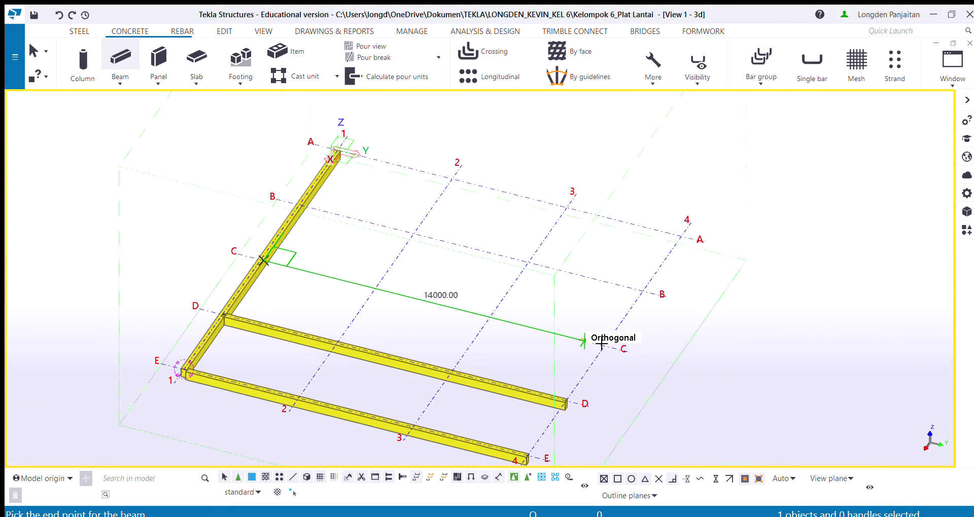
pyautogui.click(628, 356)
pyautogui.scroll(2, 324, 248)
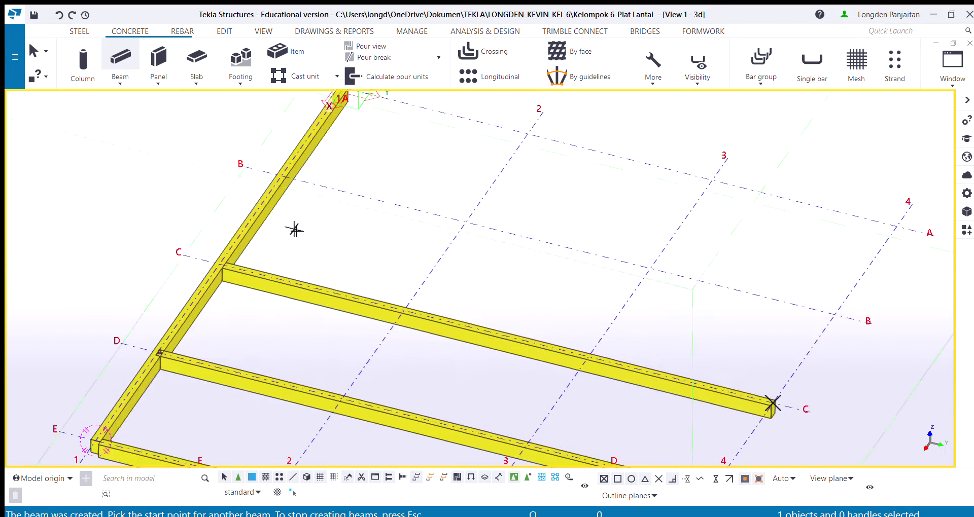
pyautogui.moveTo(285, 220); pyautogui.dragTo(336, 269, button='middle')
pyautogui.scroll(1, 341, 235)
pyautogui.scroll(2, 343, 236)
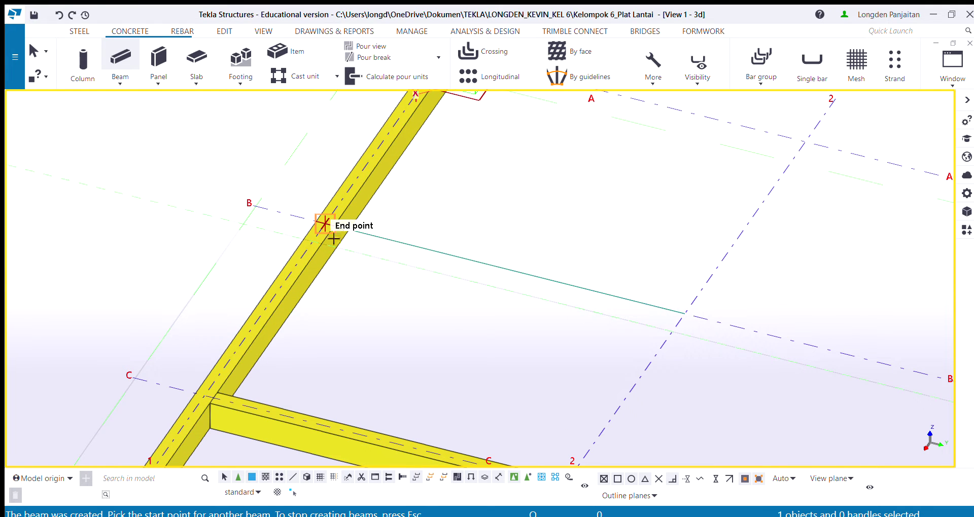
pyautogui.scroll(-4, 339, 233)
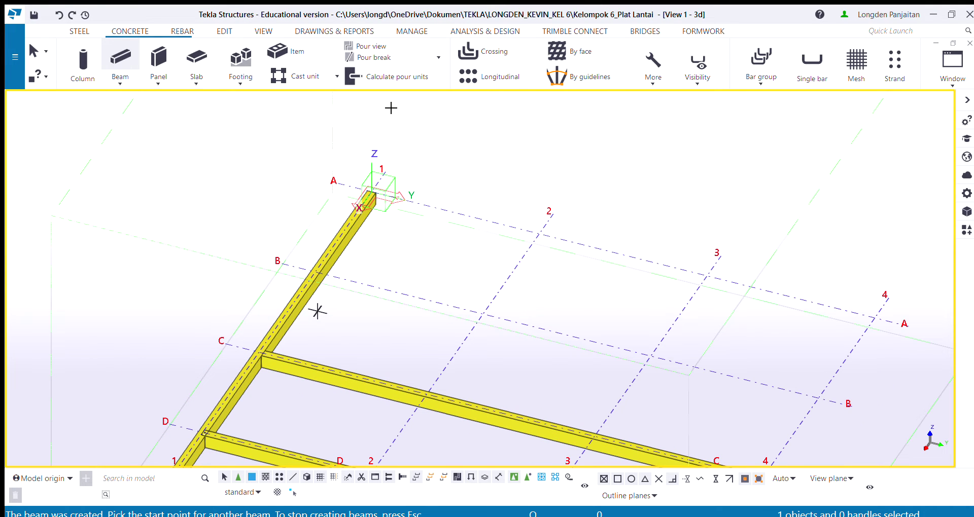
pyautogui.press('Escape')
# Step: Delete the concrete beam running along grid line D
pyautogui.moveTo(343, 348); pyautogui.dragTo(390, 249, button='middle')
pyautogui.scroll(4, 300, 361)
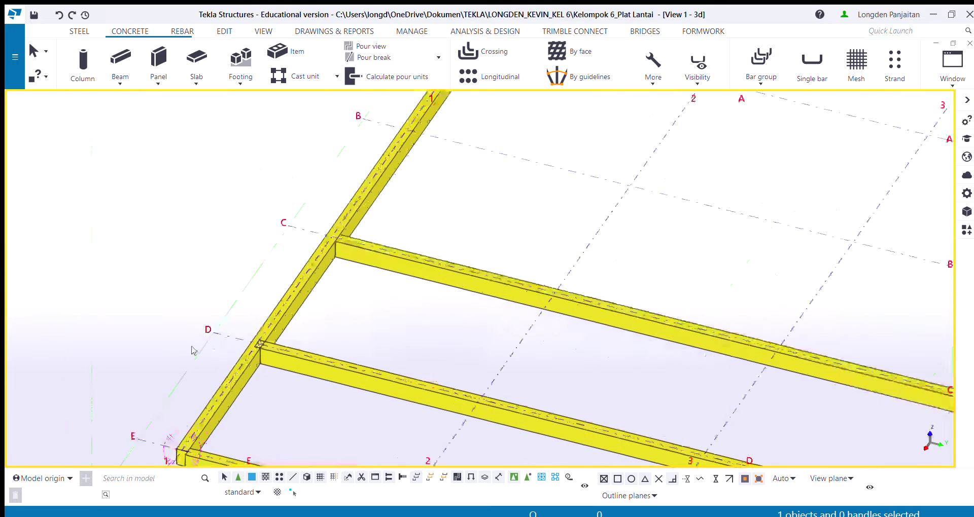
pyautogui.click(332, 354)
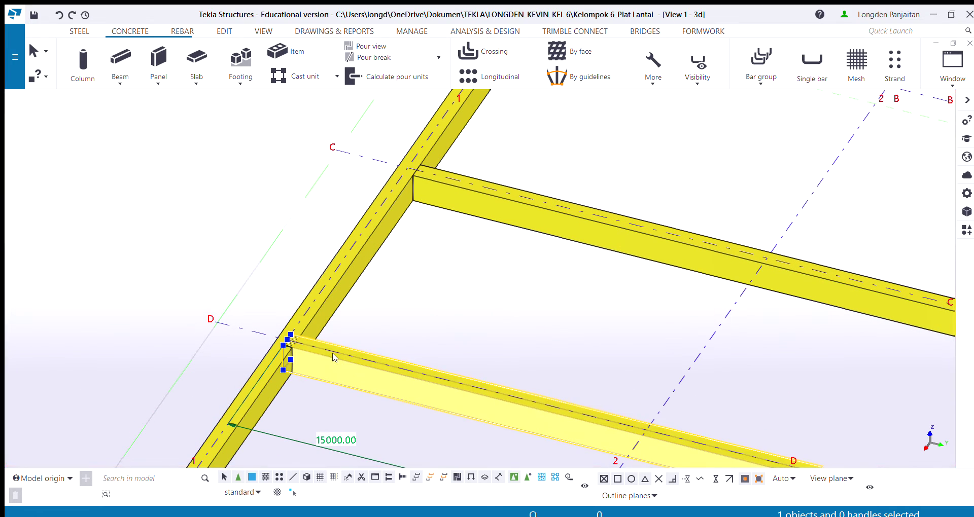
pyautogui.scroll(-5, 335, 359)
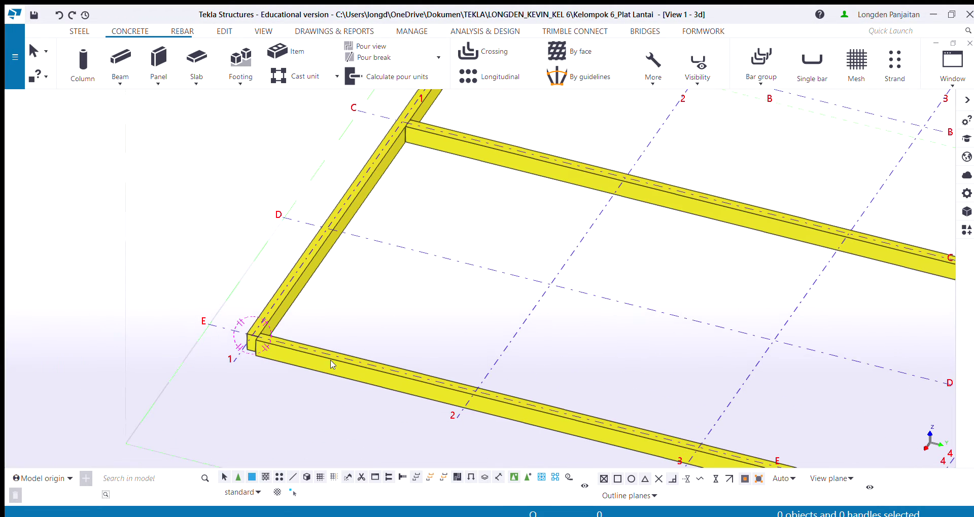
pyautogui.press('Escape')
# Step: Copy the beam on grid line E to grid line D, using its end point at the line 1 beam as origin
pyautogui.click(318, 355)
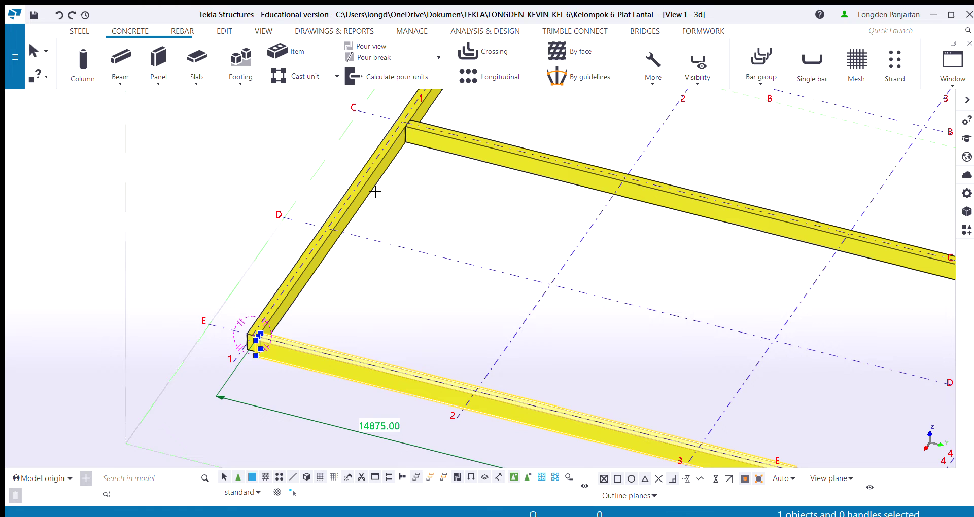
pyautogui.hotkey('ctrl', 'c')
pyautogui.scroll(4, 228, 325)
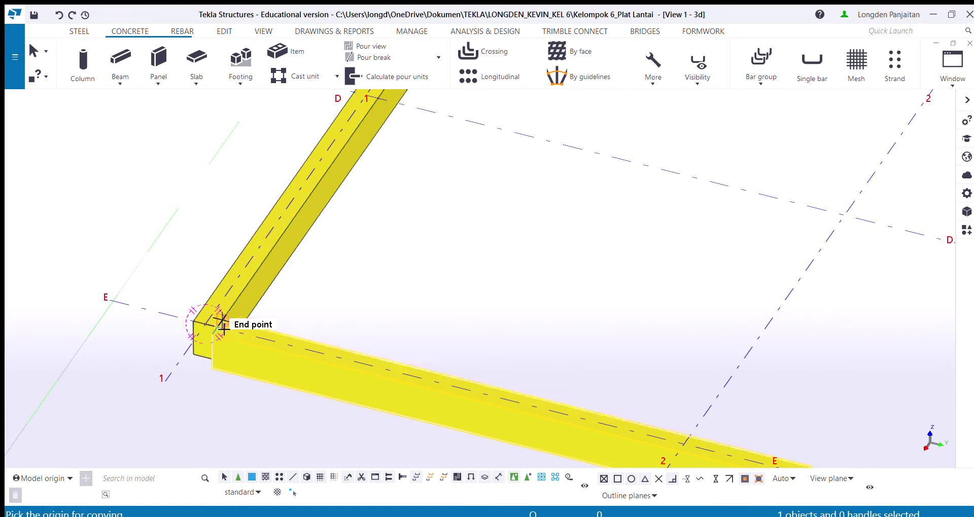
pyautogui.click(223, 324)
pyautogui.scroll(3, 329, 395)
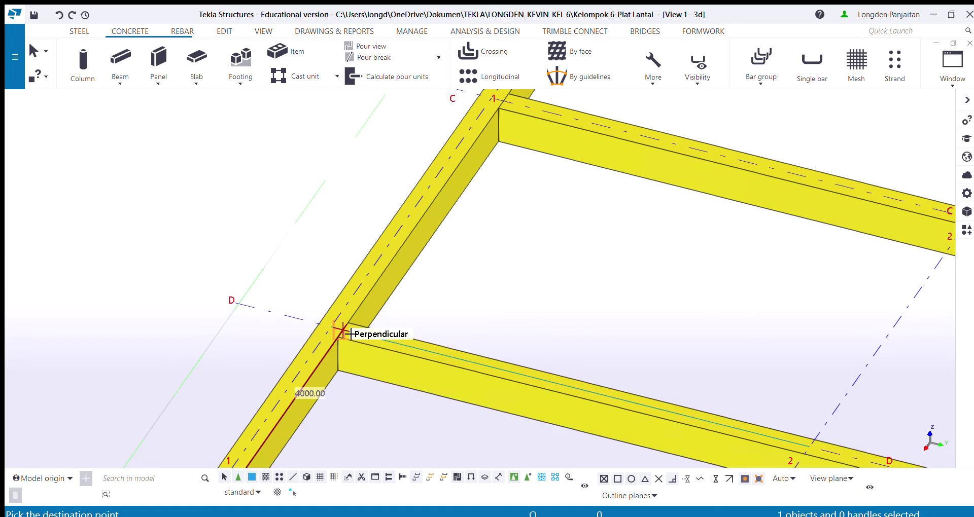
pyautogui.click(350, 334)
# Step: Place another copy of the line E beam on grid line B, starting at the line 1 beam
pyautogui.scroll(-3, 434, 284)
pyautogui.moveTo(447, 272); pyautogui.dragTo(365, 466, button='middle')
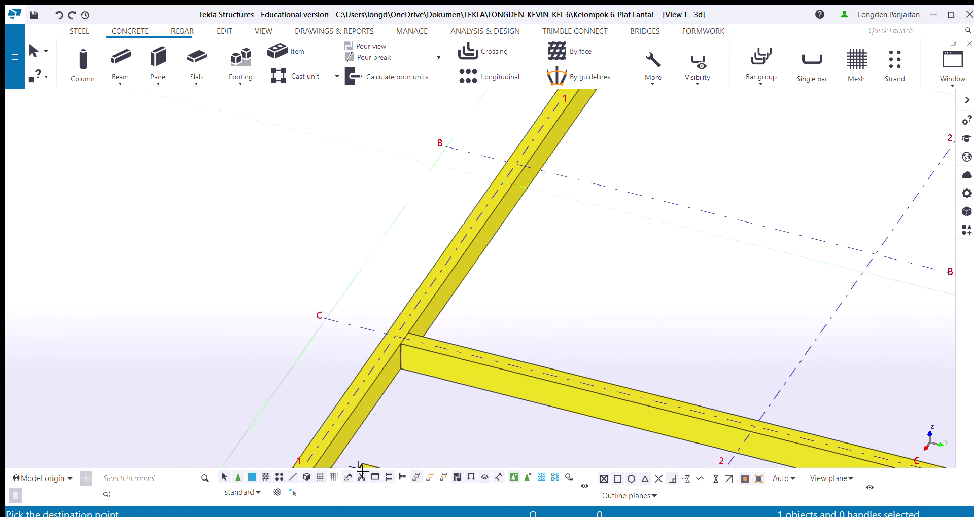
pyautogui.scroll(-1, 365, 466)
pyautogui.click(506, 189)
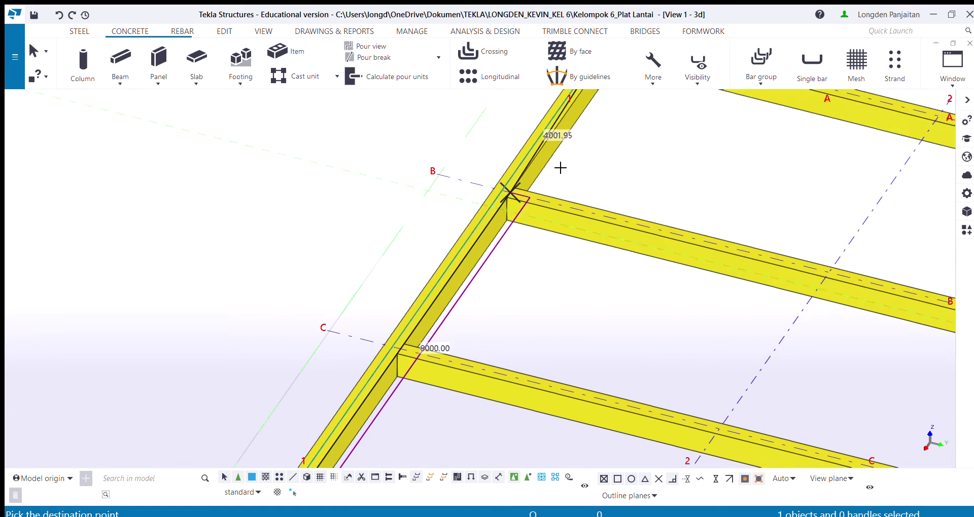
# Step: Place a further copy of the line E beam on grid line A, at the end of the line 1 beam
pyautogui.scroll(-2, 558, 165)
pyautogui.moveTo(558, 164); pyautogui.dragTo(390, 384, button='middle')
pyautogui.scroll(-1, 404, 347)
pyautogui.scroll(3, 428, 302)
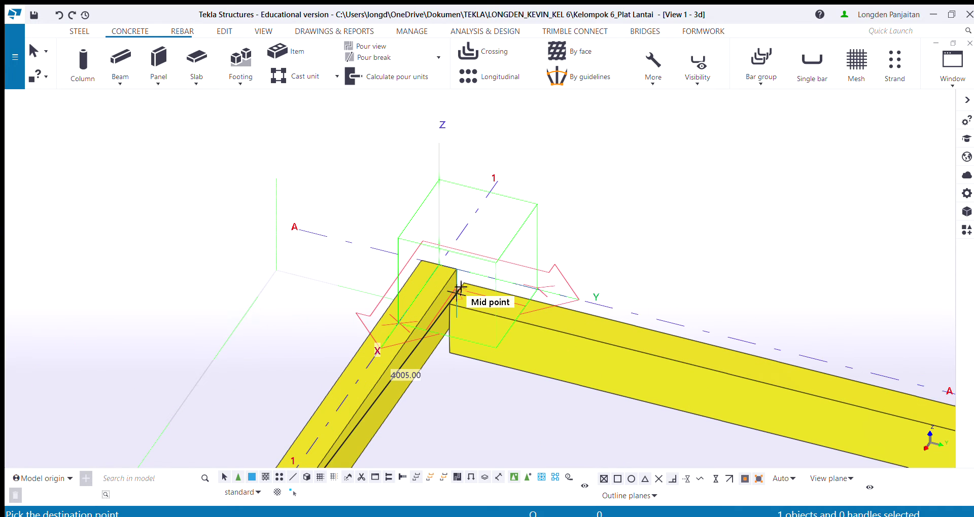
pyautogui.scroll(-4, 460, 288)
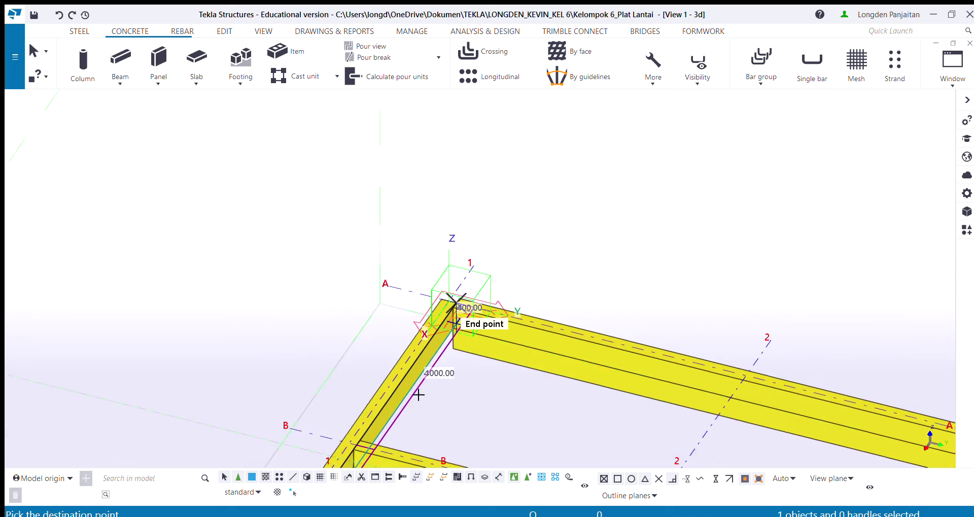
pyautogui.moveTo(418, 394); pyautogui.dragTo(518, 127, button='middle')
pyautogui.scroll(-2, 384, 347)
pyautogui.moveTo(383, 346); pyautogui.dragTo(348, 235, button='middle')
pyautogui.click(528, 260)
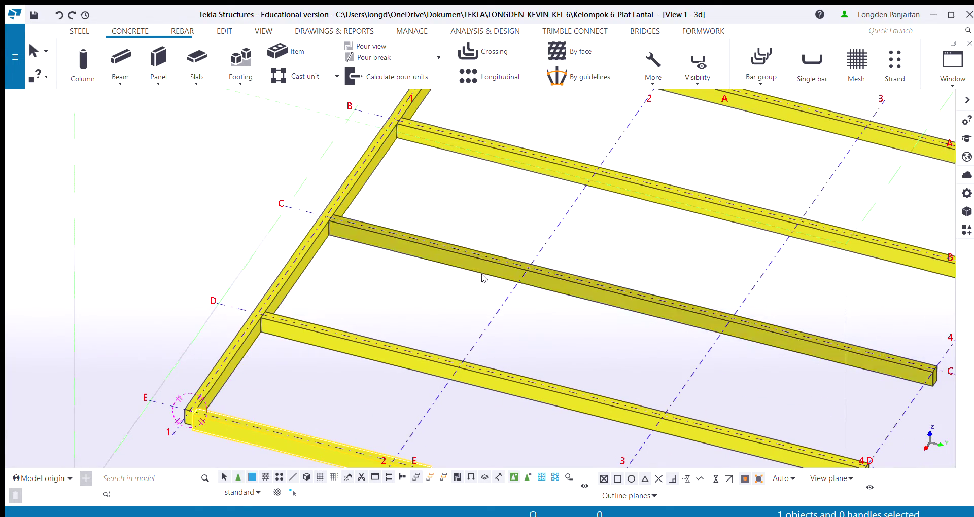
pyautogui.scroll(-4, 467, 279)
pyautogui.moveTo(349, 337); pyautogui.dragTo(186, 285, button='middle')
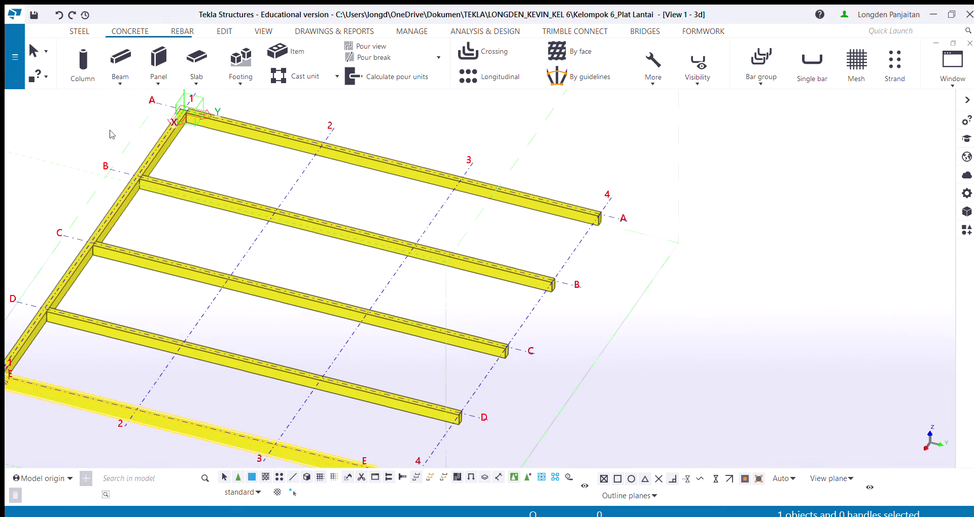
# Step: Start a concrete beam and switch the model from the 3D view to the plane view
pyautogui.click(122, 58)
pyautogui.scroll(5, 147, 325)
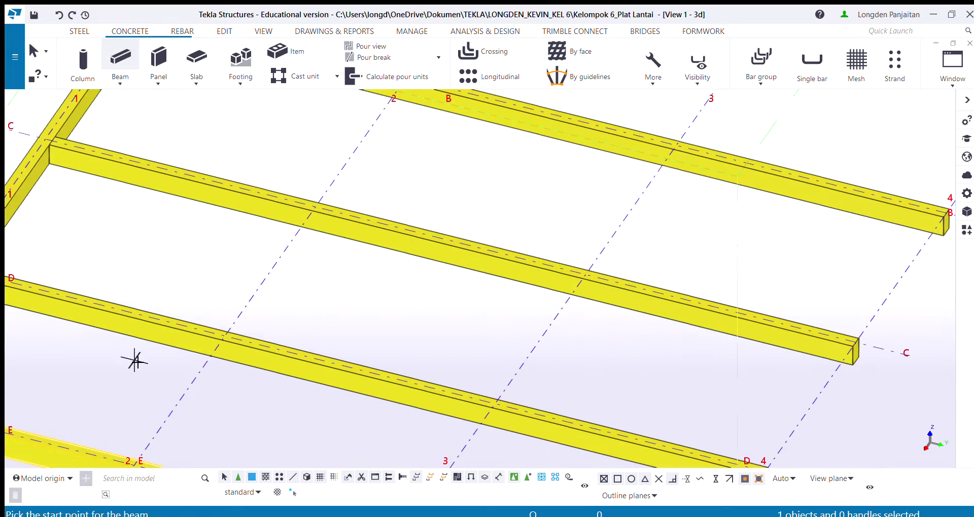
pyautogui.scroll(4, 172, 342)
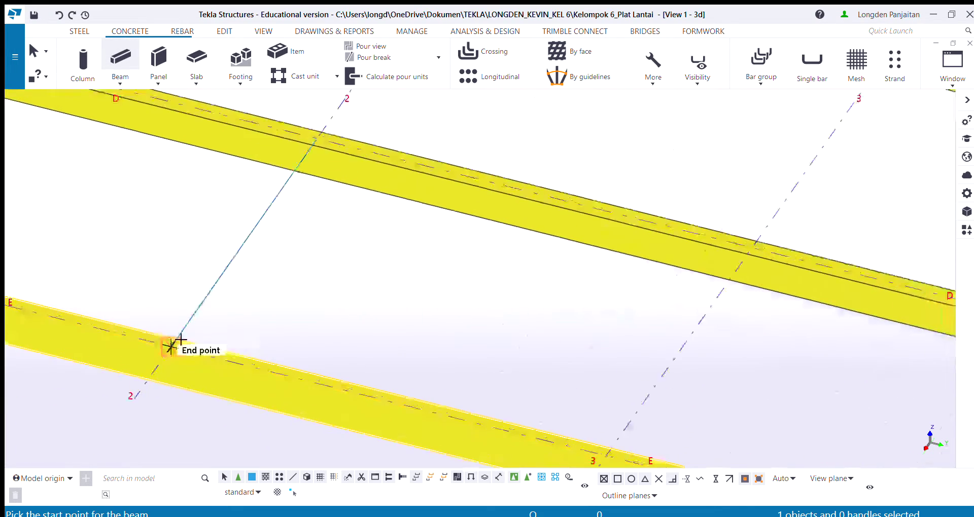
pyautogui.scroll(-3, 330, 276)
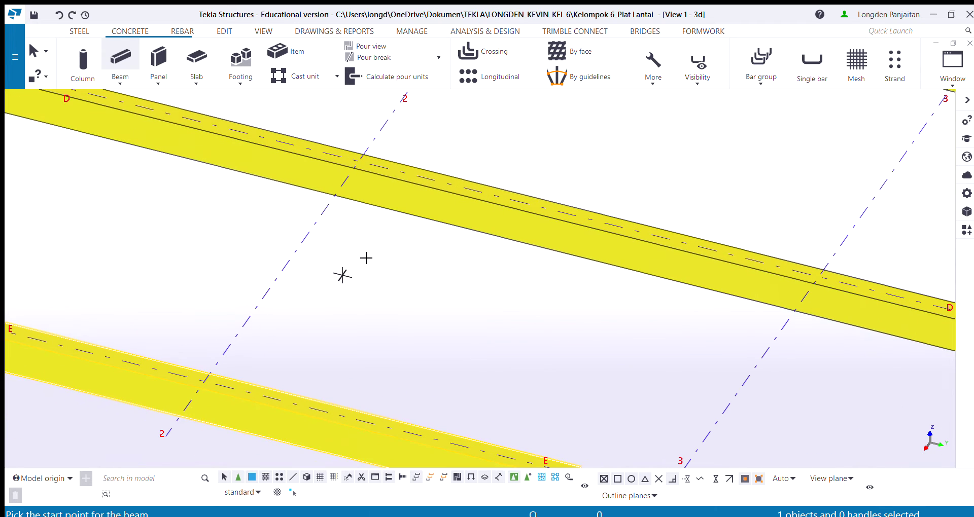
pyautogui.click(263, 31)
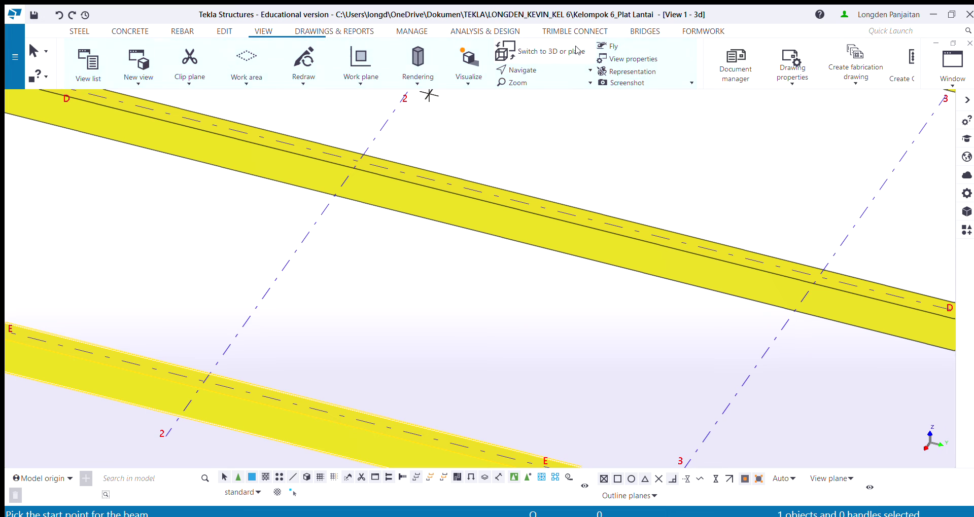
pyautogui.click(553, 53)
pyautogui.scroll(3, 372, 363)
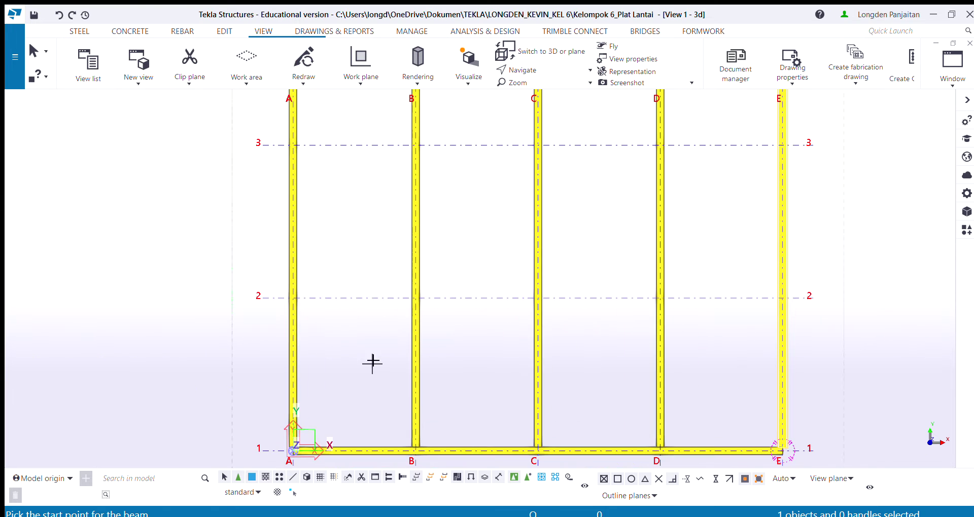
# Step: Draw a concrete beam along grid line 2 from the centre of the line A beam to the line B beam
pyautogui.scroll(5, 303, 303)
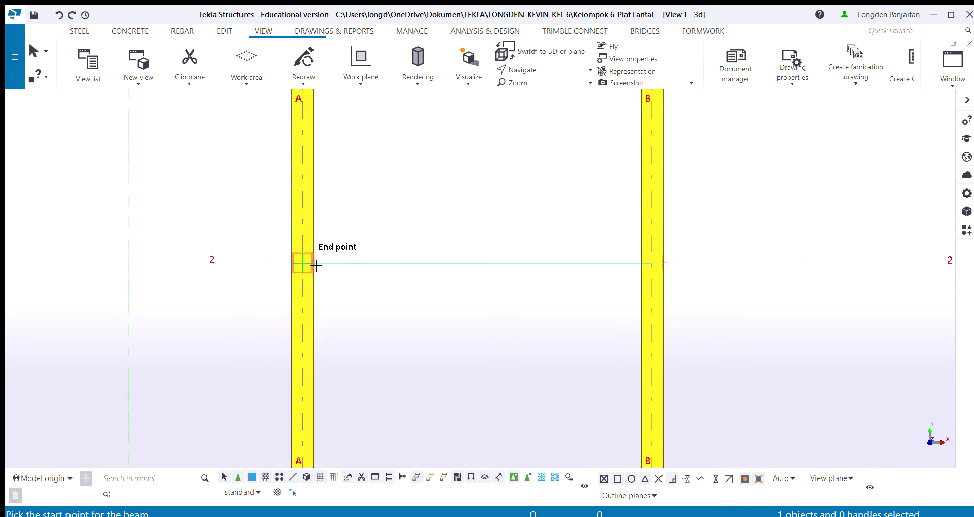
pyautogui.click(315, 265)
pyautogui.scroll(-1, 543, 269)
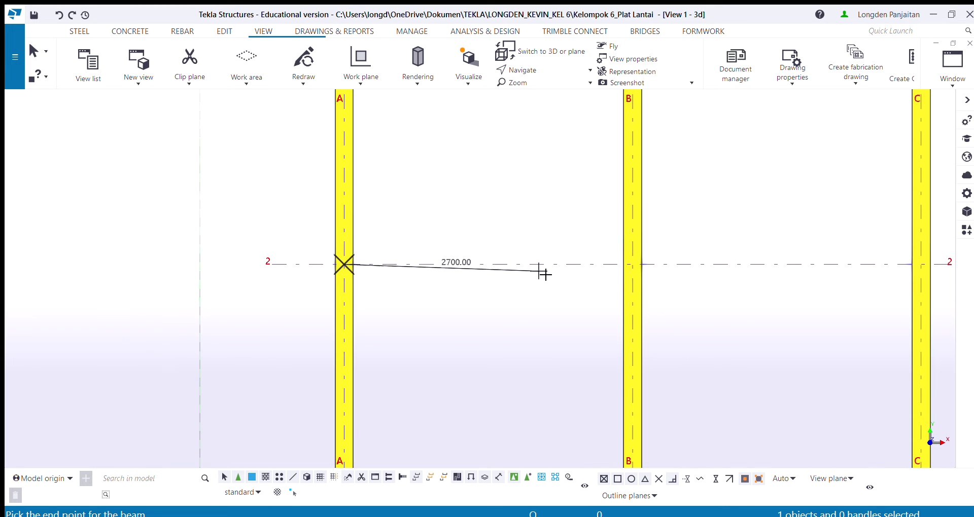
pyautogui.click(627, 268)
pyautogui.scroll(-1, 586, 287)
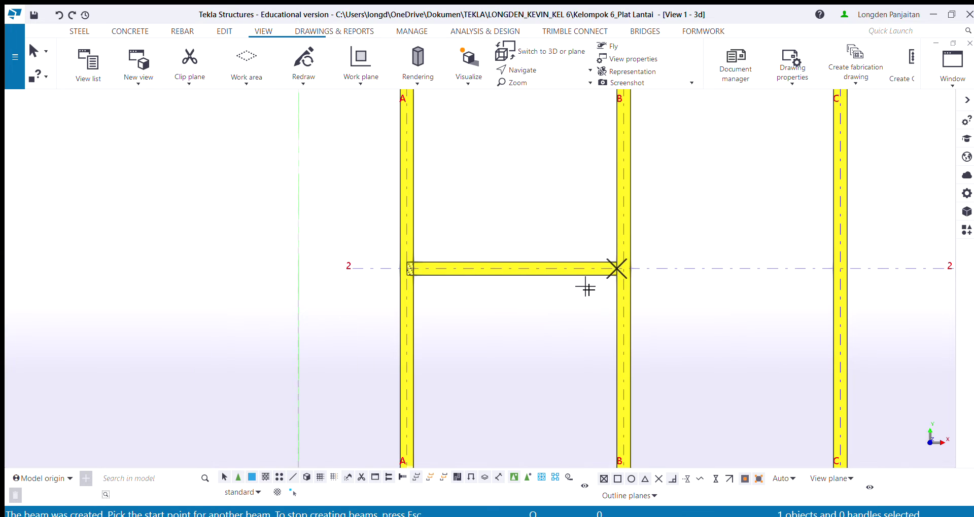
# Step: Draw a concrete beam along grid line 2 between the beams on grid lines B and C
pyautogui.moveTo(586, 287); pyautogui.dragTo(333, 311, button='middle')
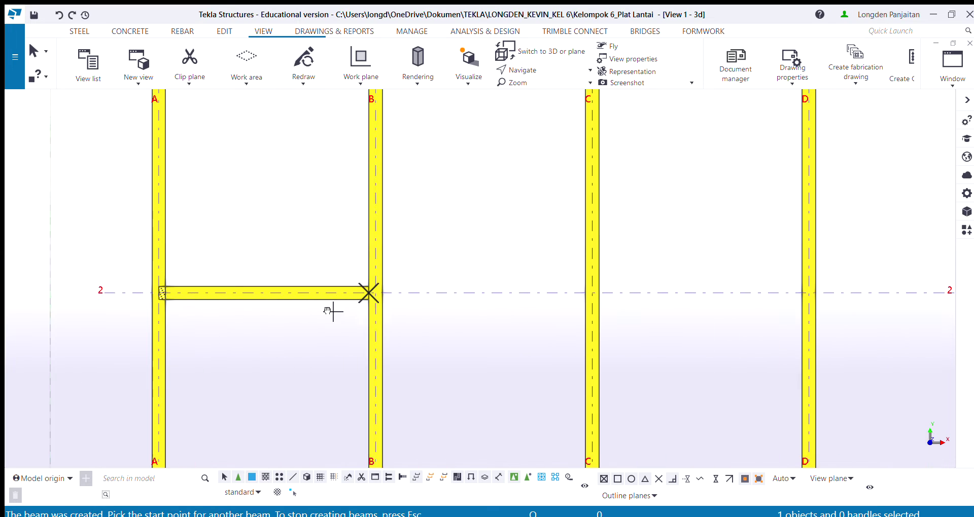
pyautogui.click(375, 293)
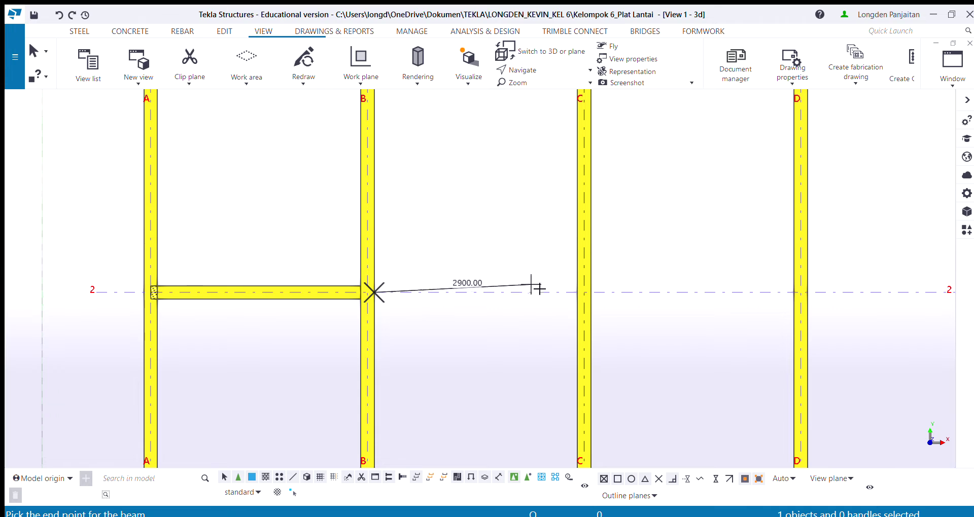
pyautogui.click(578, 298)
# Step: Add a concrete beam along grid line 2 between the beams on grid lines C and D
pyautogui.moveTo(579, 299); pyautogui.dragTo(290, 309, button='middle')
pyautogui.scroll(-3, 290, 308)
pyautogui.scroll(6, 315, 313)
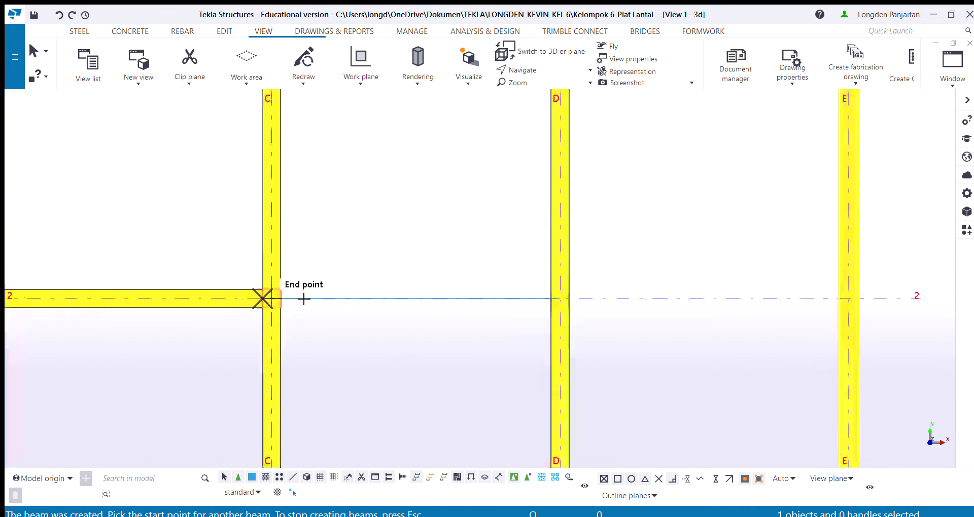
pyautogui.click(281, 299)
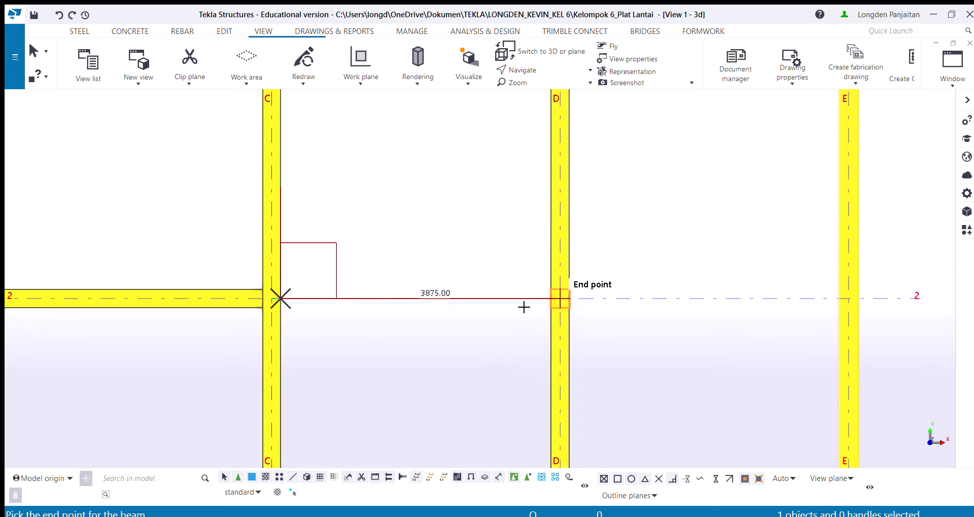
pyautogui.click(555, 300)
# Step: Draw the last concrete beam on grid line 2, from the line D beam to the line E beam, and end beam creation
pyautogui.moveTo(591, 306); pyautogui.dragTo(338, 315, button='middle')
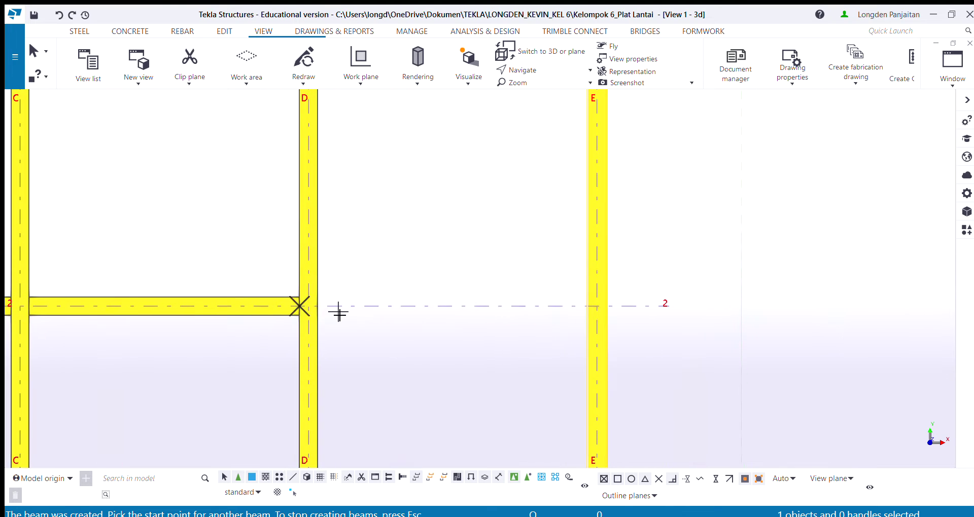
pyautogui.click(317, 306)
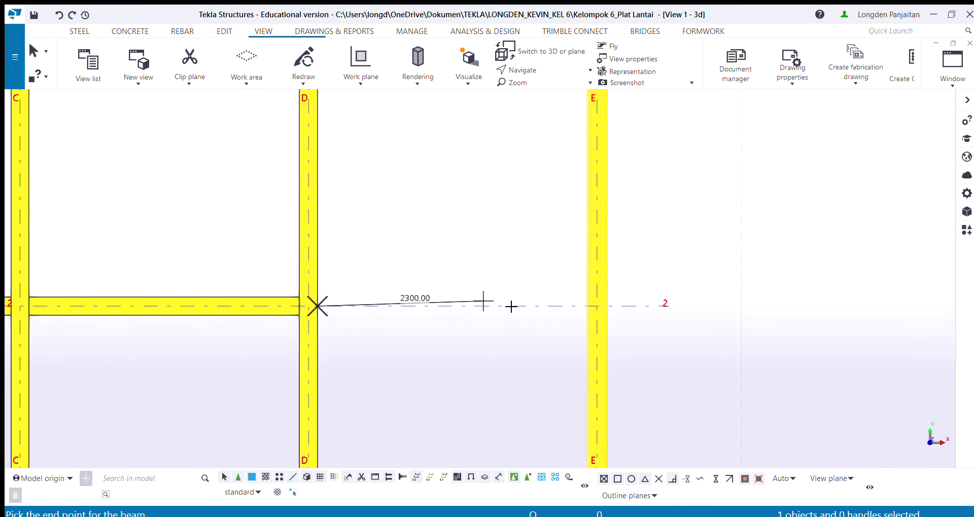
pyautogui.click(589, 310)
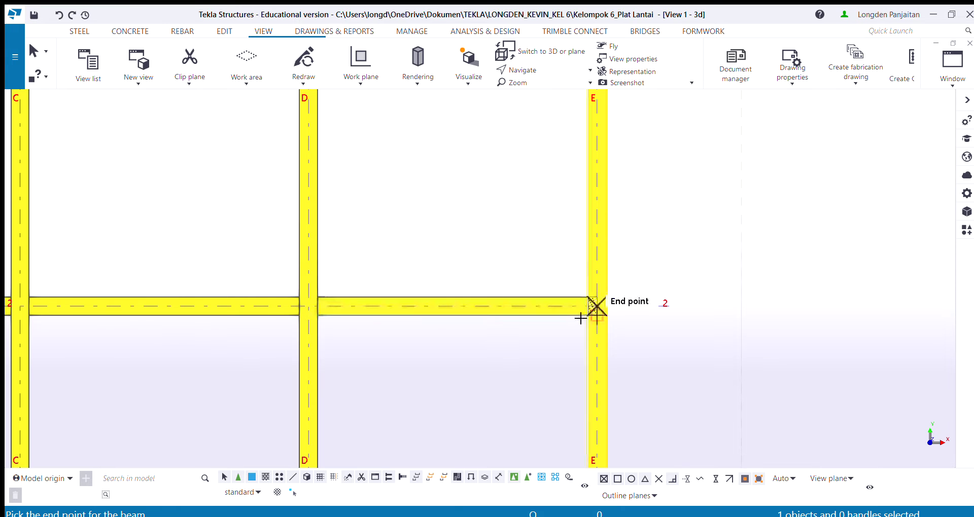
pyautogui.scroll(-3, 384, 428)
pyautogui.scroll(-2, 430, 315)
pyautogui.moveTo(383, 290); pyautogui.dragTo(421, 353, button='middle')
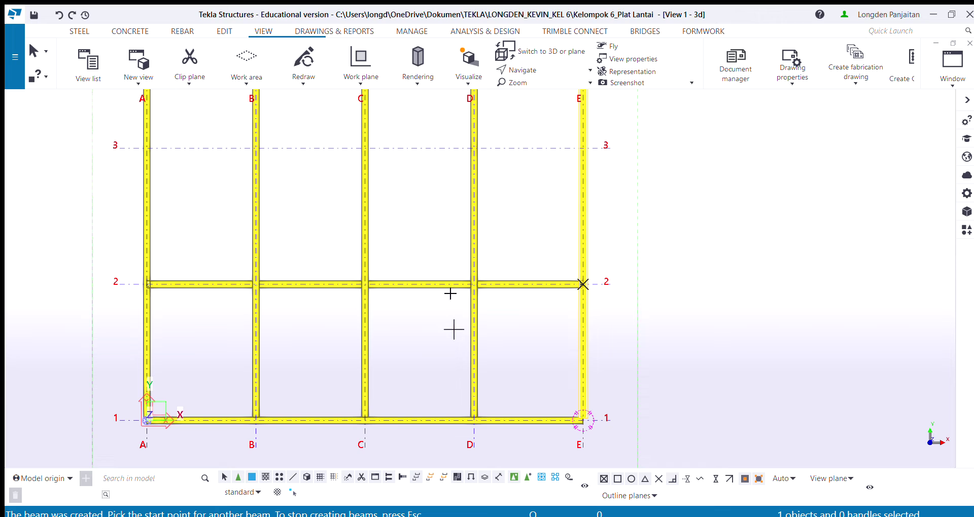
pyautogui.press('Escape')
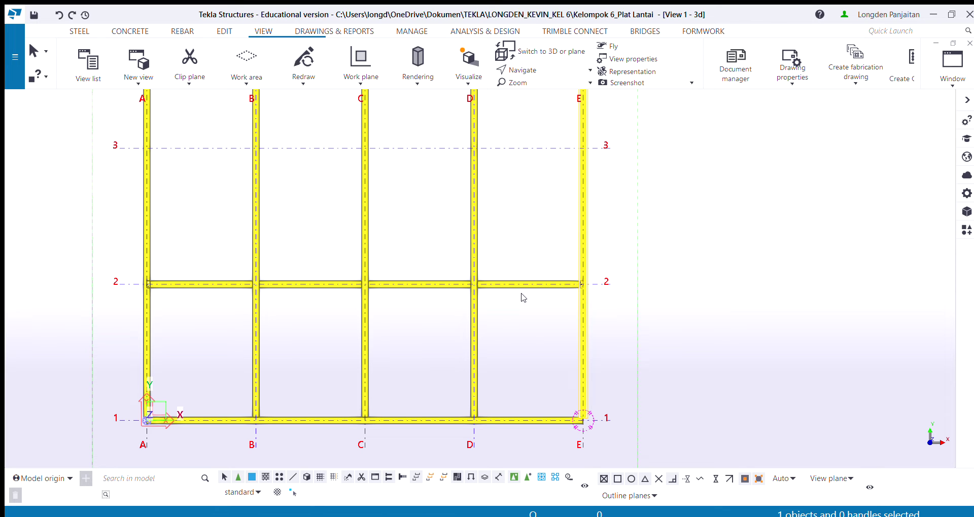
# Step: Return to the 3D view and examine how the grid line 2 beams meet the crossing beams
pyautogui.click(511, 47)
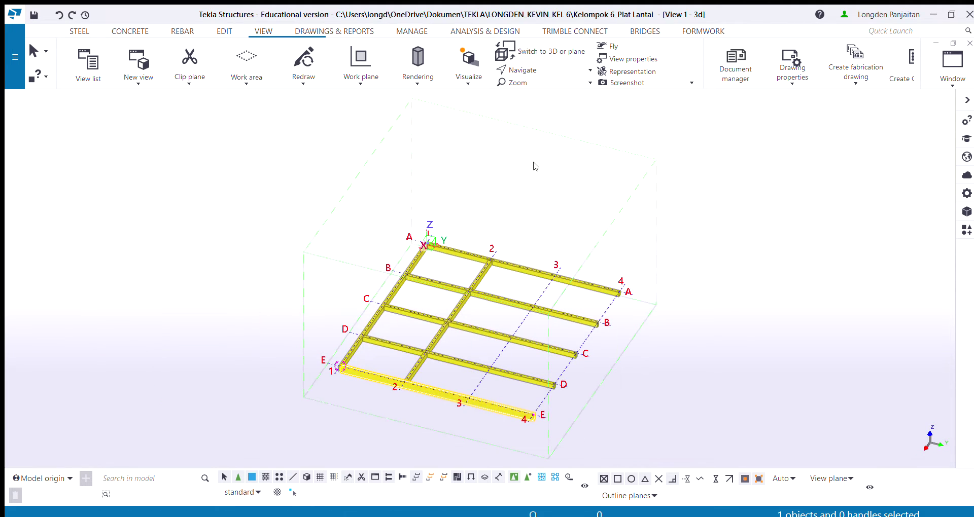
pyautogui.scroll(2, 449, 303)
pyautogui.scroll(2, 450, 302)
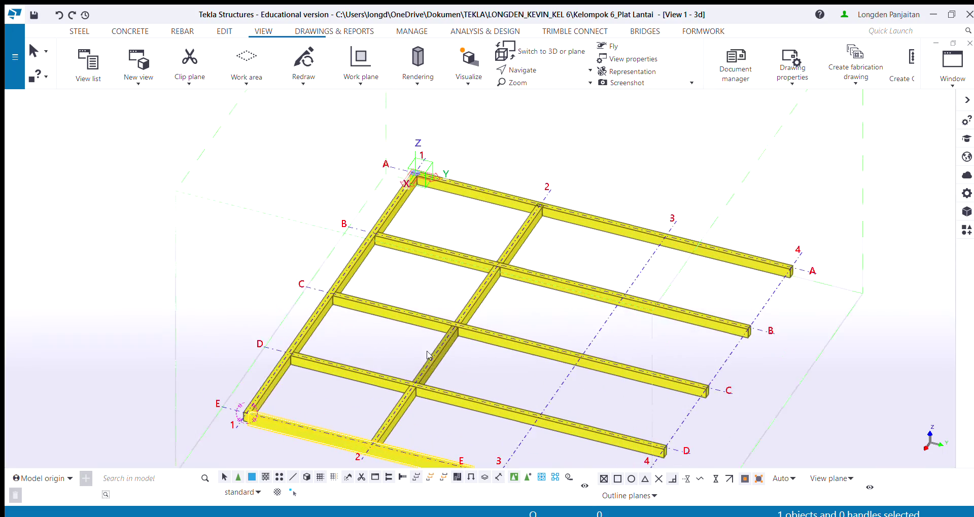
pyautogui.scroll(1, 350, 401)
pyautogui.scroll(1, 350, 399)
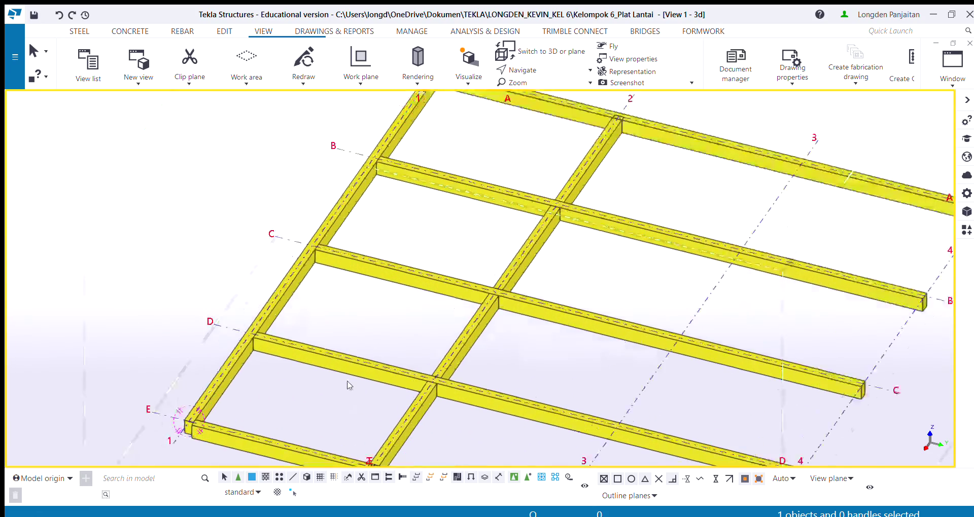
pyautogui.keyDown('ctrl'); pyautogui.moveTo(354, 386); pyautogui.dragTo(512, 393, button='middle'); pyautogui.keyUp('ctrl')
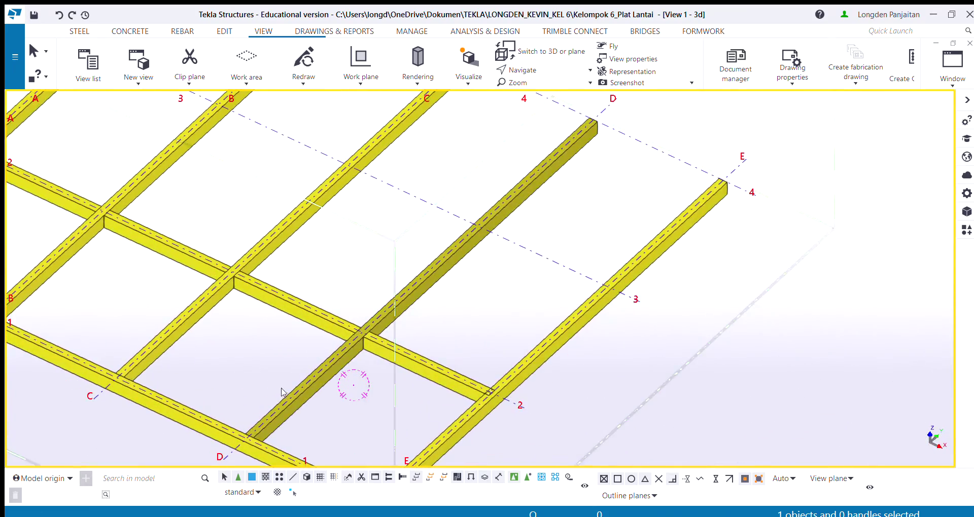
pyautogui.moveTo(274, 410); pyautogui.dragTo(452, 424, button='middle')
pyautogui.keyDown('ctrl'); pyautogui.moveTo(334, 320); pyautogui.dragTo(405, 360, button='middle'); pyautogui.keyUp('ctrl')
# Step: Delete the concrete beam on grid line 2 between grid lines A and B
pyautogui.moveTo(136, 315); pyautogui.dragTo(346, 370, button='middle')
pyautogui.scroll(6, 342, 367)
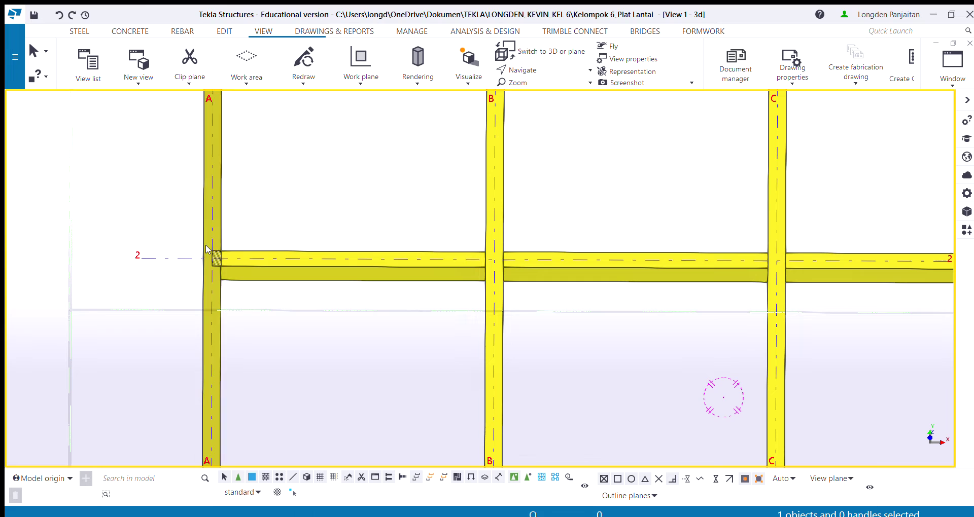
pyautogui.click(274, 255)
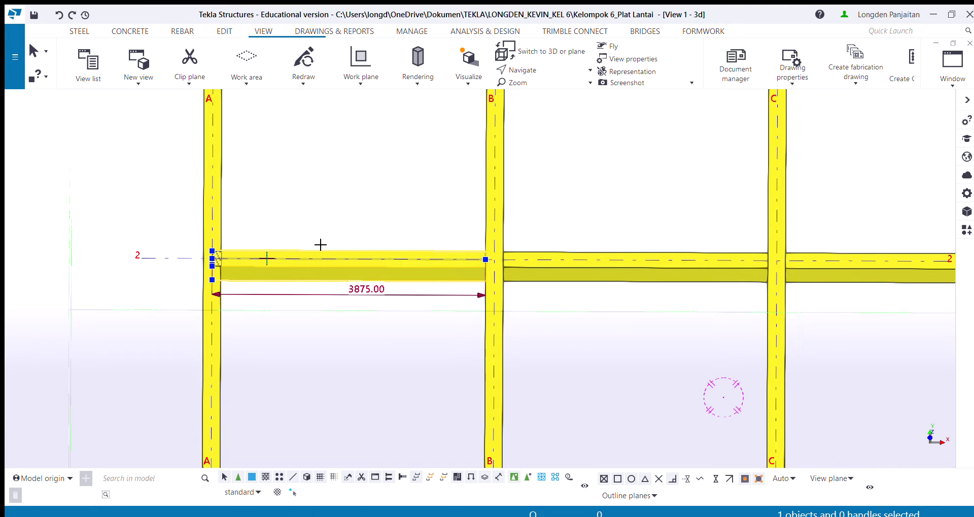
pyautogui.press('Delete')
pyautogui.click(532, 262)
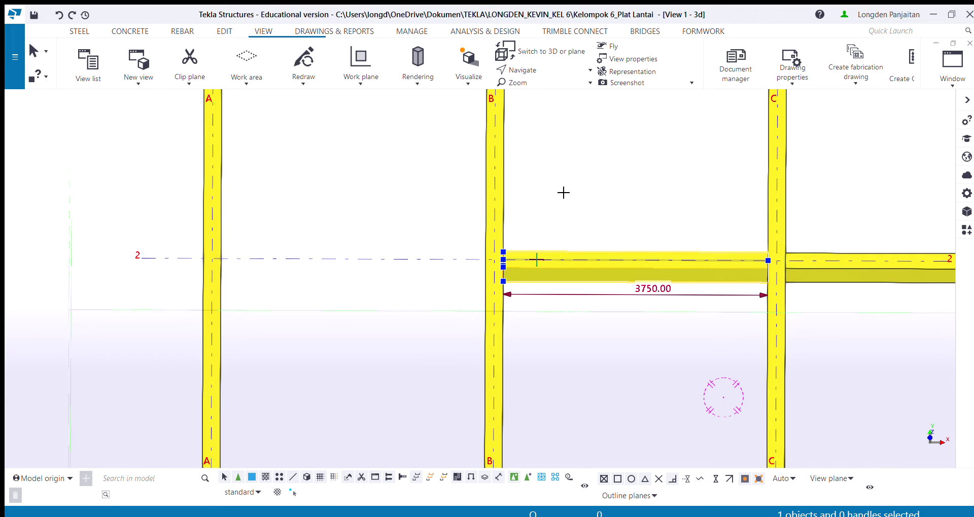
pyautogui.hotkey('ctrl', 'c')
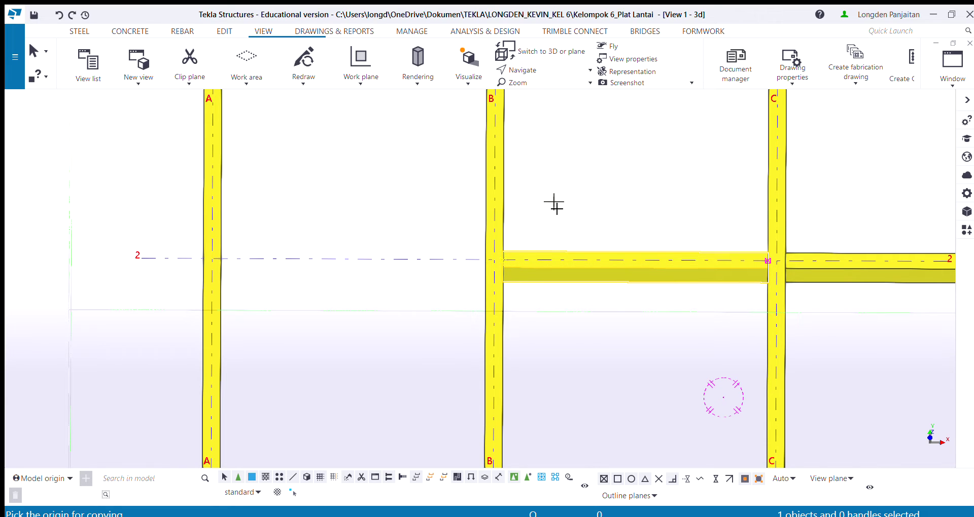
pyautogui.click(508, 262)
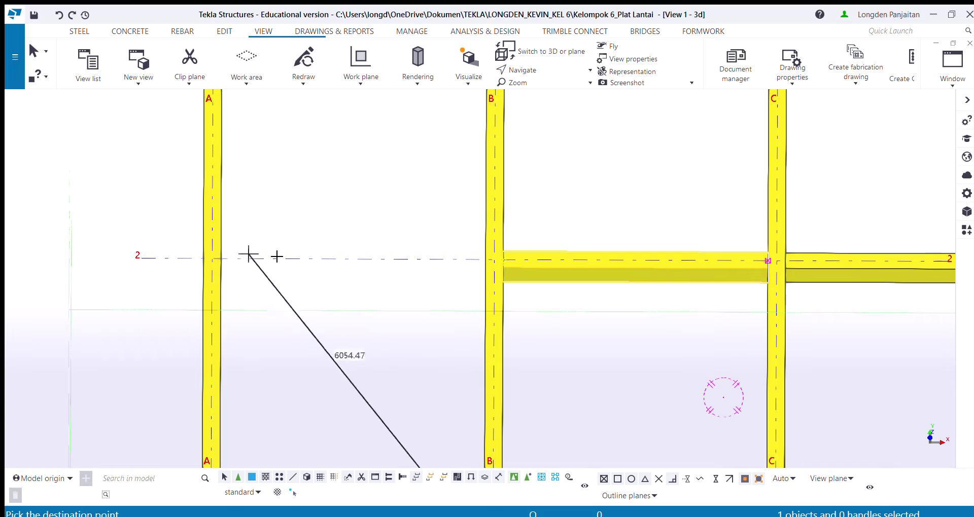
pyautogui.press('Escape')
pyautogui.scroll(-2, 643, 311)
pyautogui.moveTo(646, 308); pyautogui.dragTo(133, 329, button='middle')
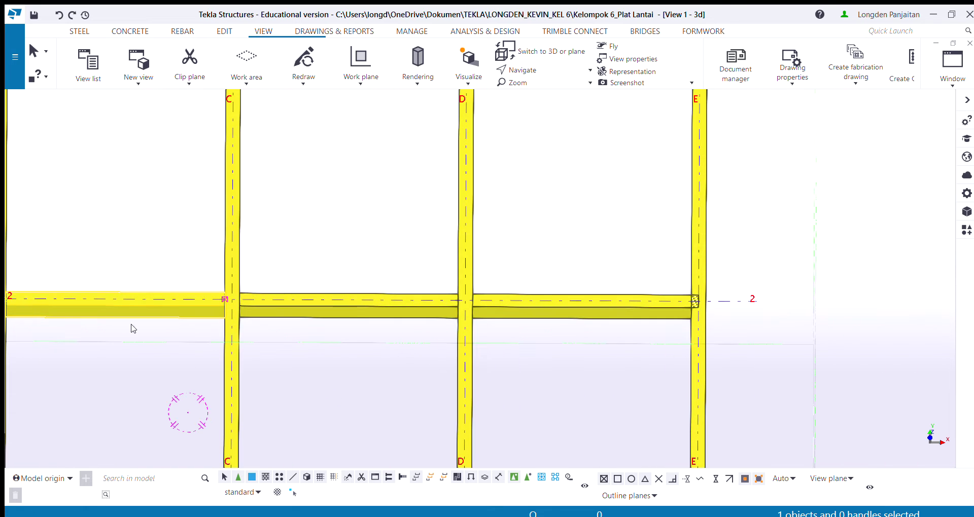
pyautogui.scroll(-1, 247, 341)
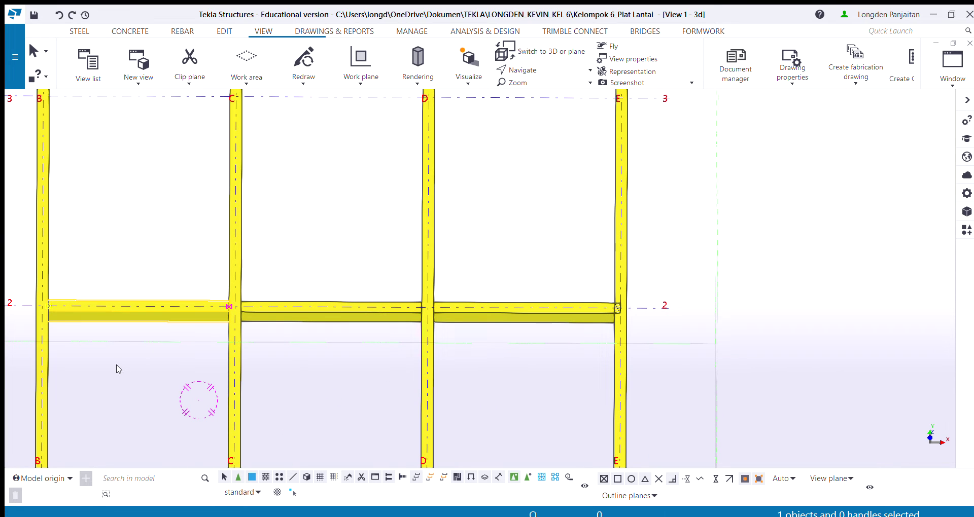
pyautogui.click(165, 195)
pyautogui.scroll(-2, 153, 216)
pyautogui.moveTo(160, 217); pyautogui.dragTo(340, 184, button='middle')
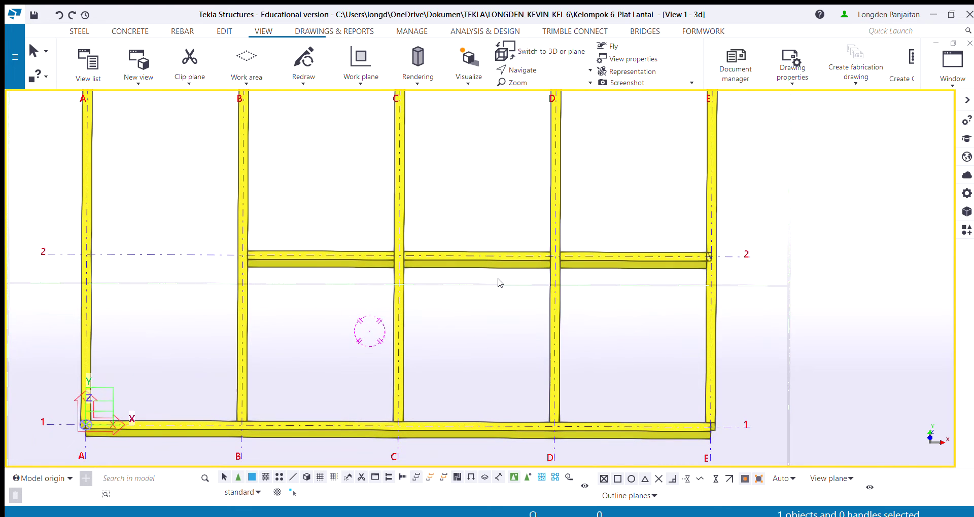
# Step: Copy the grid line 2 concrete beam from the B–C bay into the A–B bay, using its end at line C as the origin
pyautogui.click(346, 255)
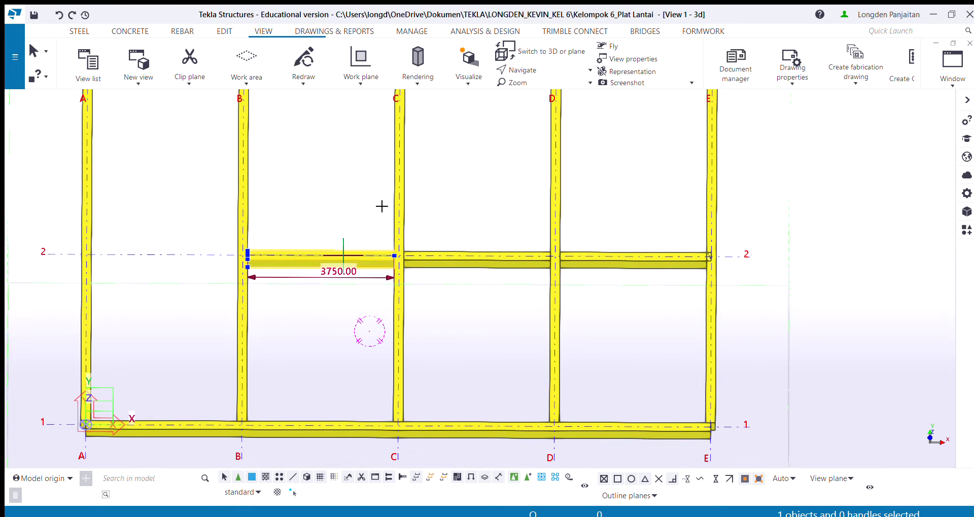
pyautogui.hotkey('ctrl', 'c')
pyautogui.scroll(3, 383, 228)
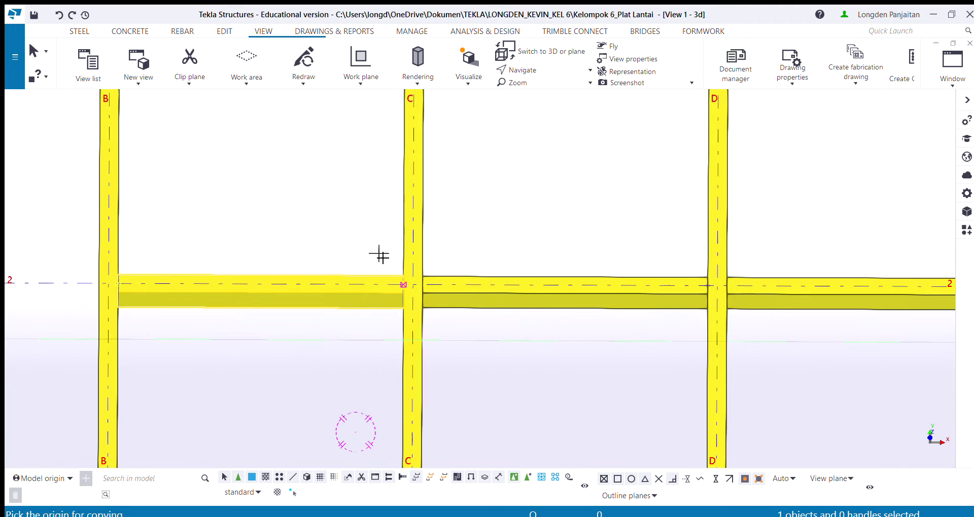
pyautogui.click(407, 293)
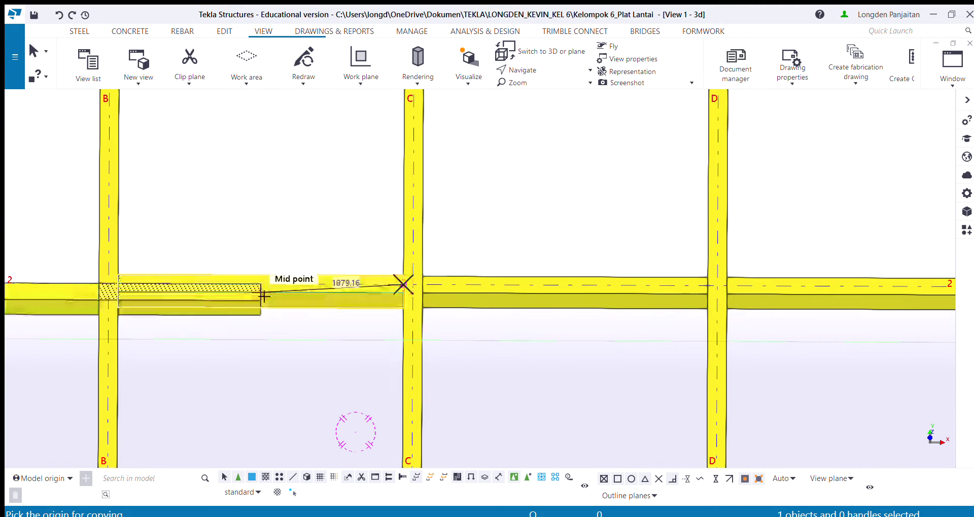
pyautogui.moveTo(122, 283); pyautogui.dragTo(433, 255, button='middle')
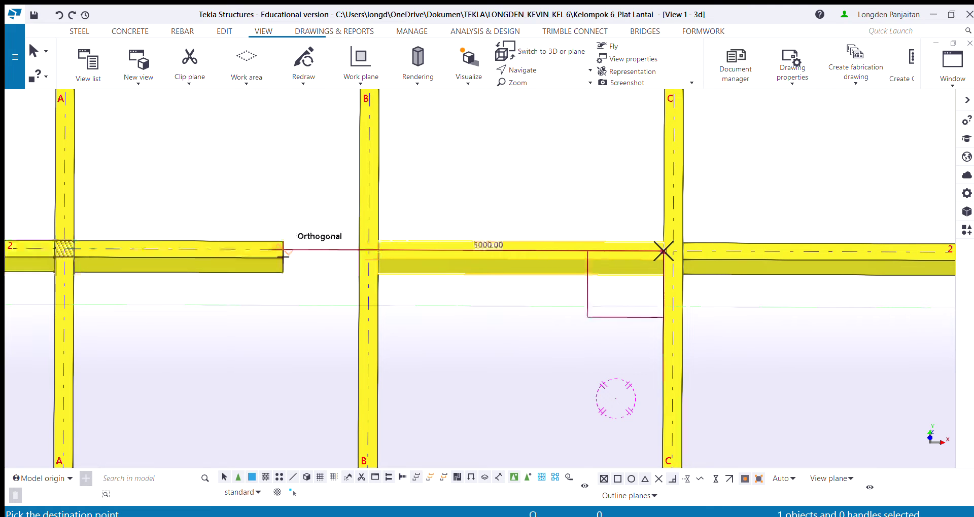
pyautogui.click(361, 252)
pyautogui.scroll(-5, 446, 258)
pyautogui.moveTo(505, 273); pyautogui.dragTo(53, 309, button='middle')
pyautogui.scroll(-1, 268, 333)
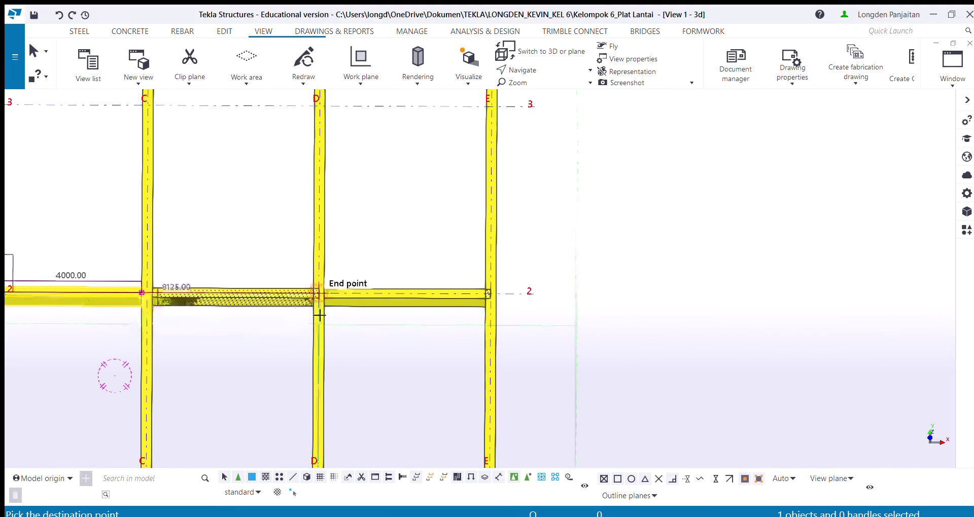
pyautogui.click(320, 314)
pyautogui.press('Escape')
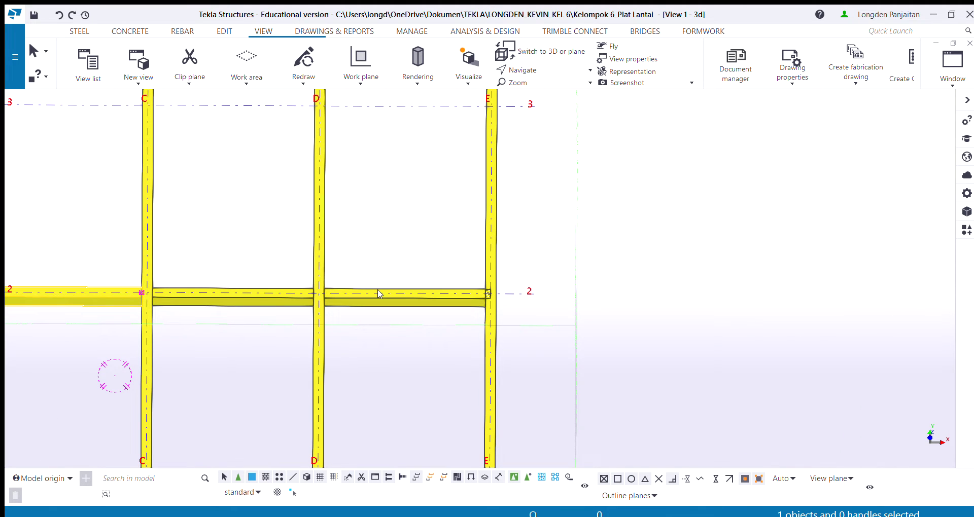
# Step: Delete the concrete beam on grid line 2 between grid lines D and E
pyautogui.click(389, 291)
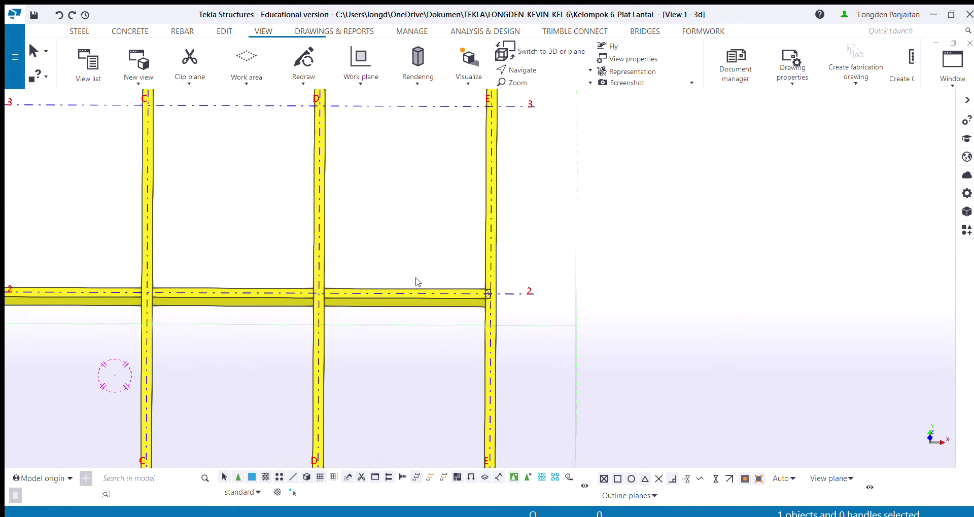
pyautogui.click(400, 287)
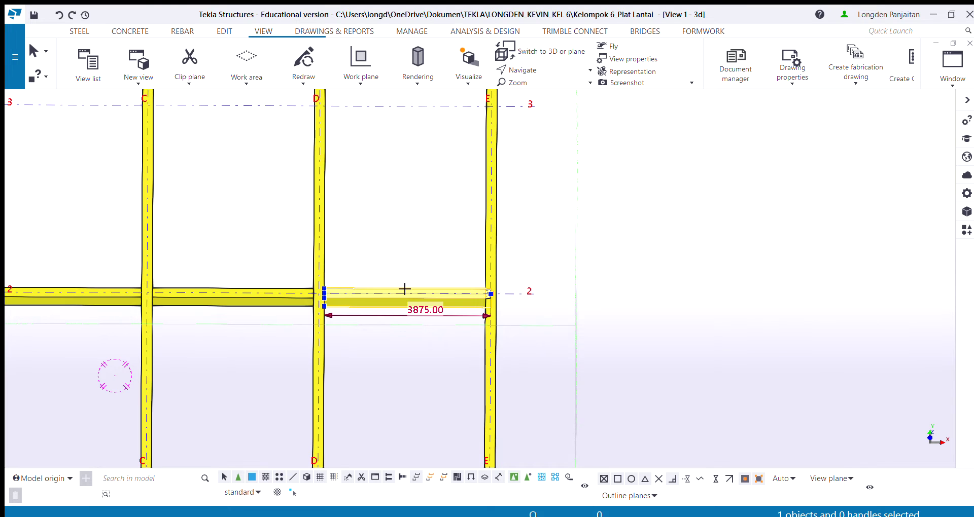
pyautogui.press('Delete')
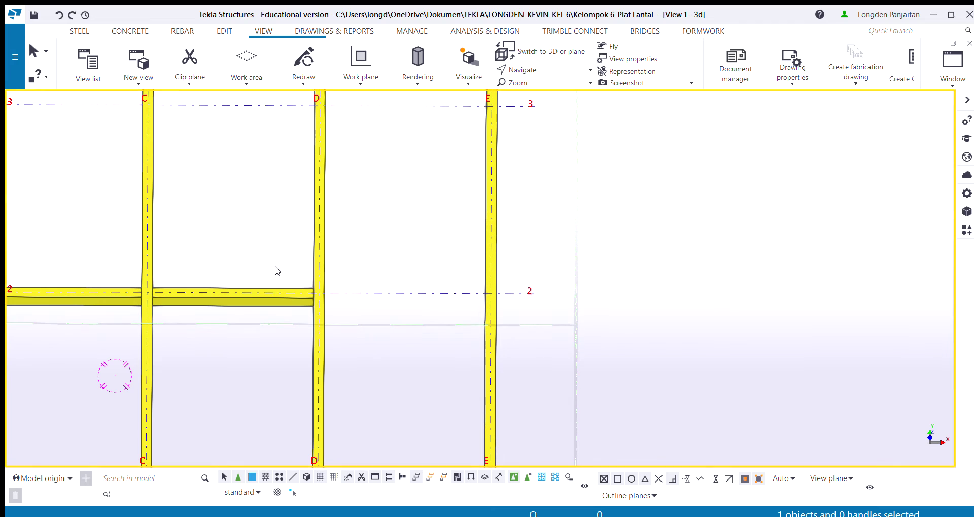
# Step: Copy the grid line 2 beam from the C–D bay into the D–E bay, from its end at line D to the face of the line E beam
pyautogui.click(262, 295)
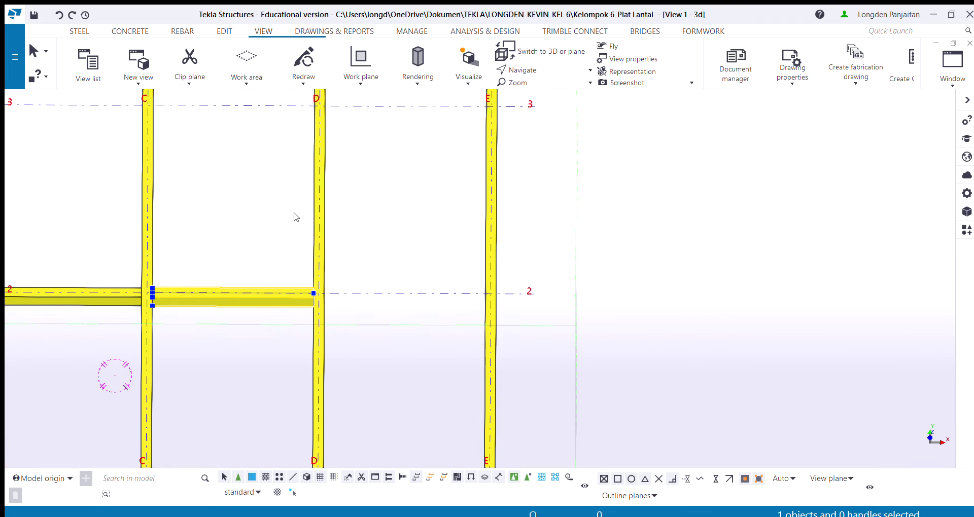
pyautogui.hotkey('ctrl', 'c')
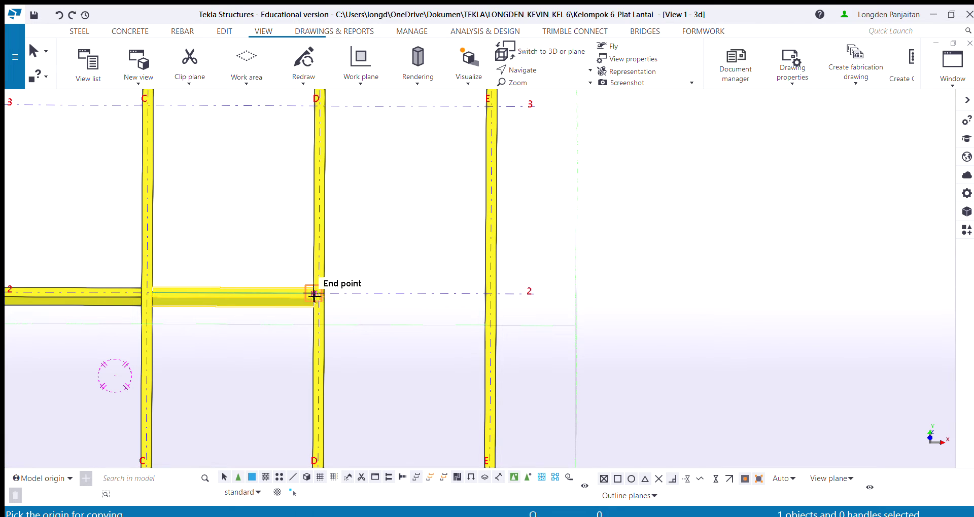
pyautogui.click(309, 294)
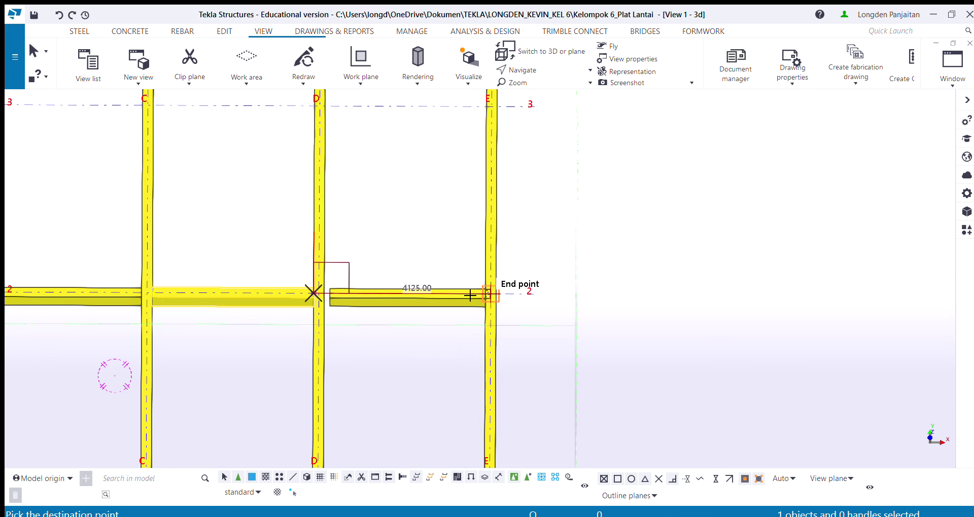
pyautogui.scroll(3, 464, 294)
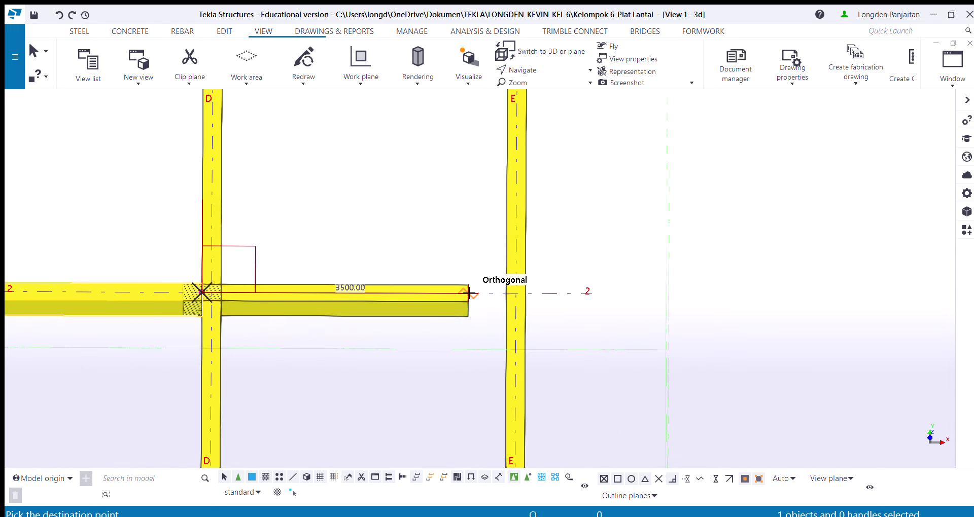
pyautogui.scroll(1, 468, 292)
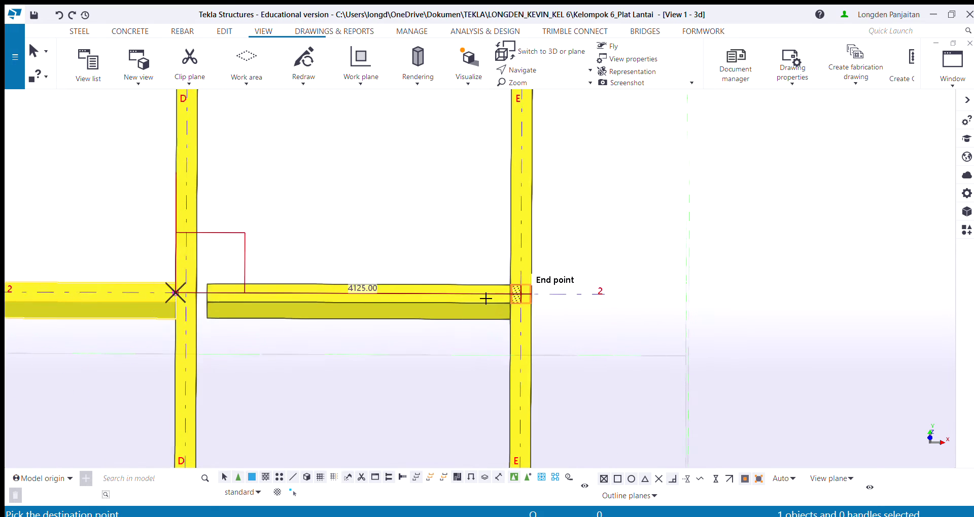
pyautogui.scroll(-1, 511, 293)
pyautogui.click(511, 293)
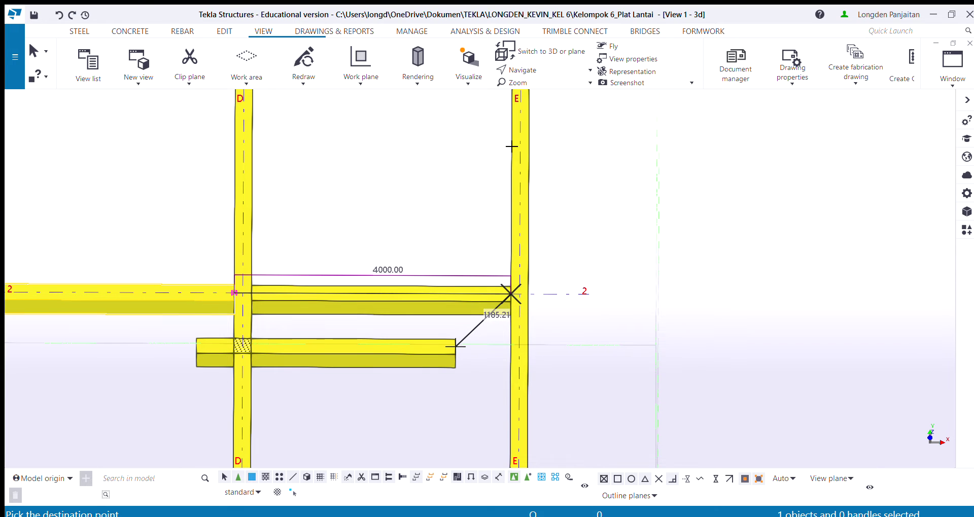
pyautogui.press('Escape')
# Step: Examine the beam framing along grid lines 1 and 2 from grid line A to grid line E
pyautogui.scroll(-5, 463, 163)
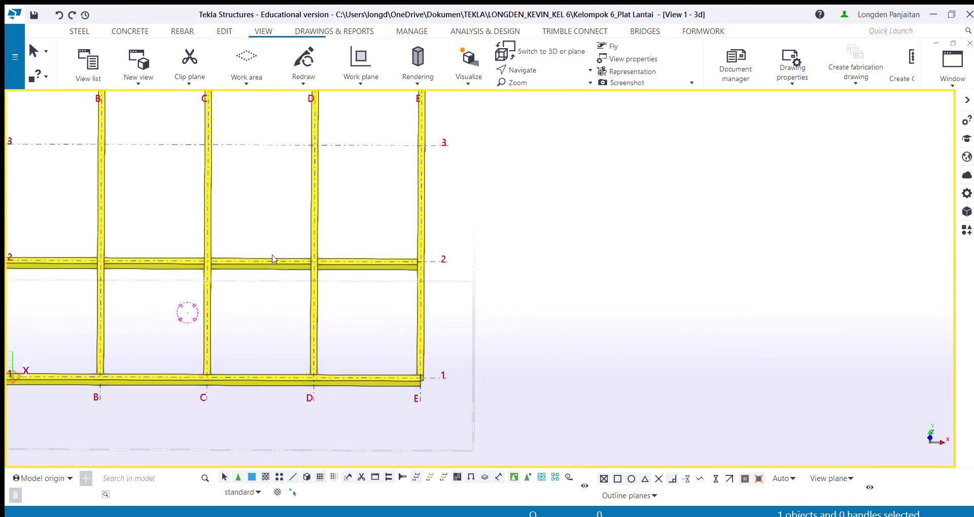
pyautogui.moveTo(273, 259); pyautogui.dragTo(465, 232, button='middle')
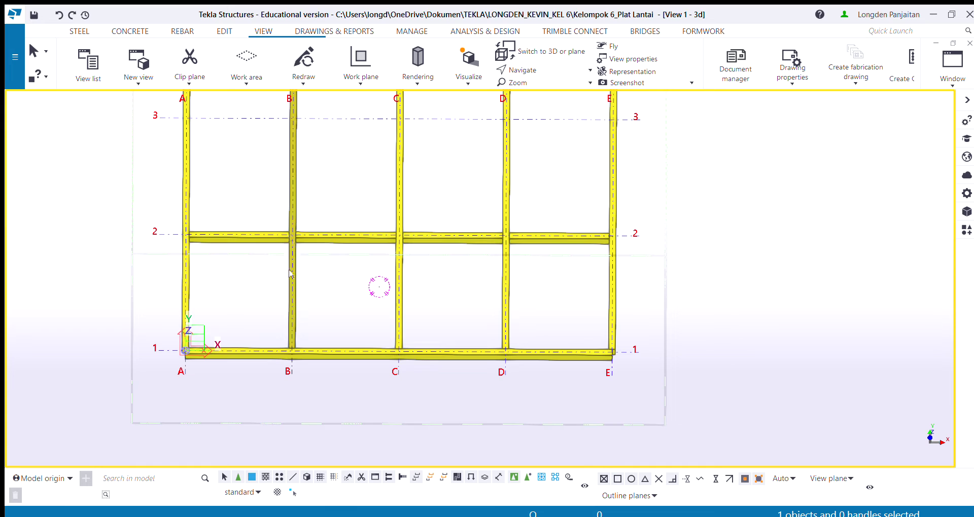
pyautogui.scroll(1, 276, 255)
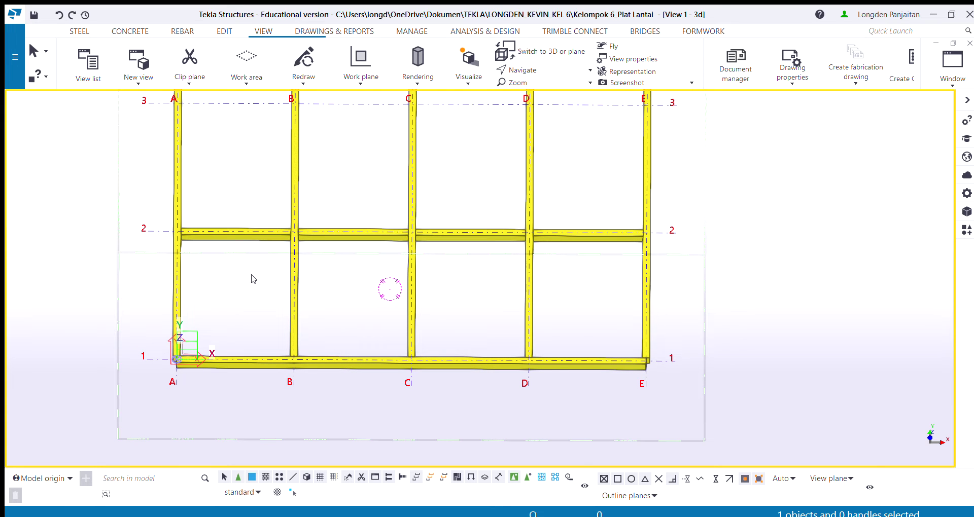
pyautogui.scroll(3, 373, 331)
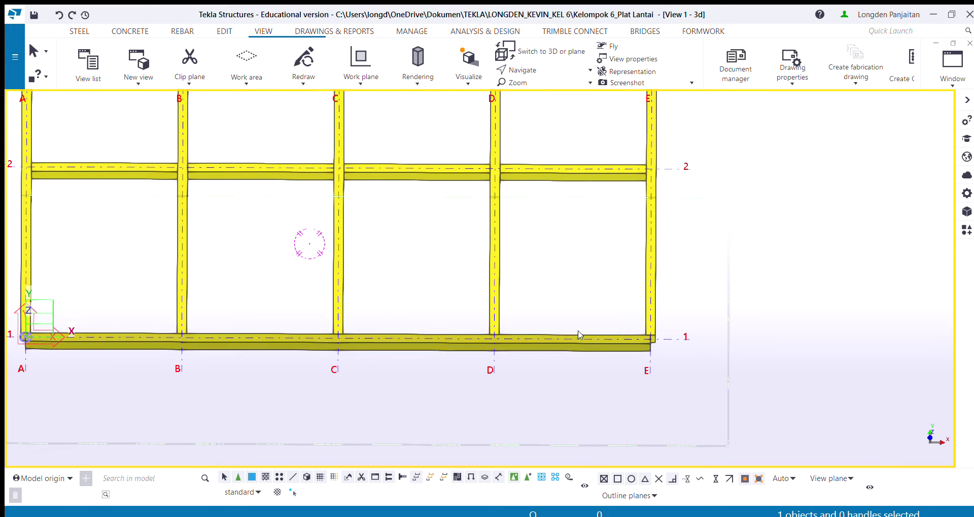
pyautogui.scroll(5, 667, 356)
pyautogui.scroll(-5, 667, 356)
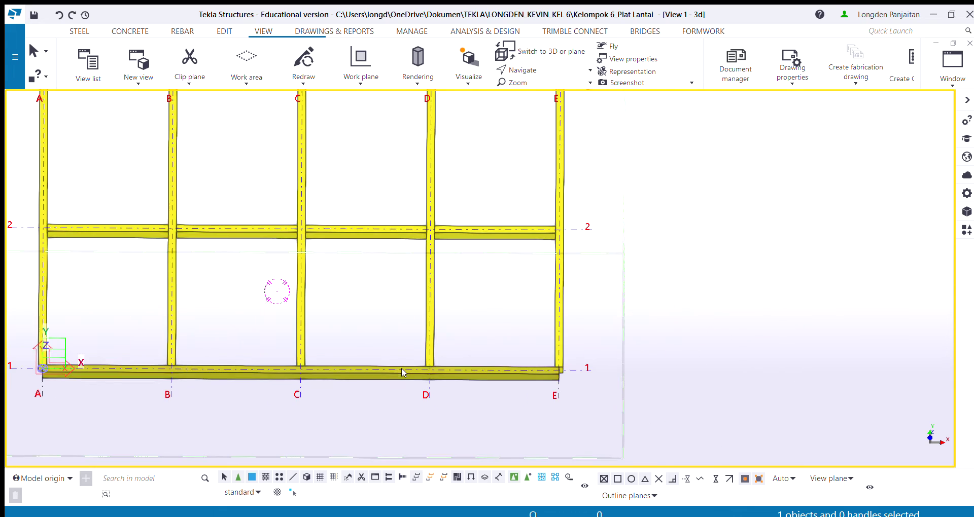
pyautogui.moveTo(383, 349); pyautogui.dragTo(552, 358, button='middle')
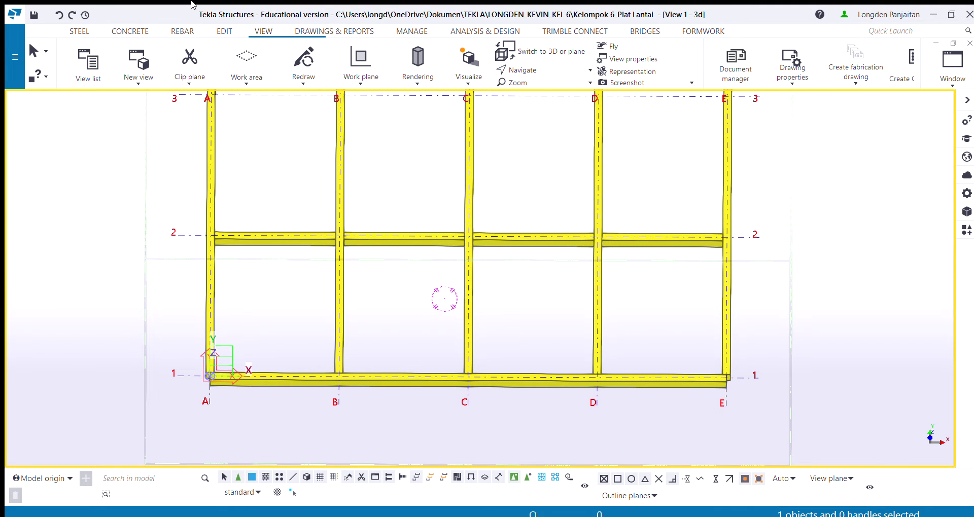
# Step: Create a rectangular concrete slab between the inner beam faces in the bay bounded by grid lines A, B, 1 and 2
pyautogui.click(145, 32)
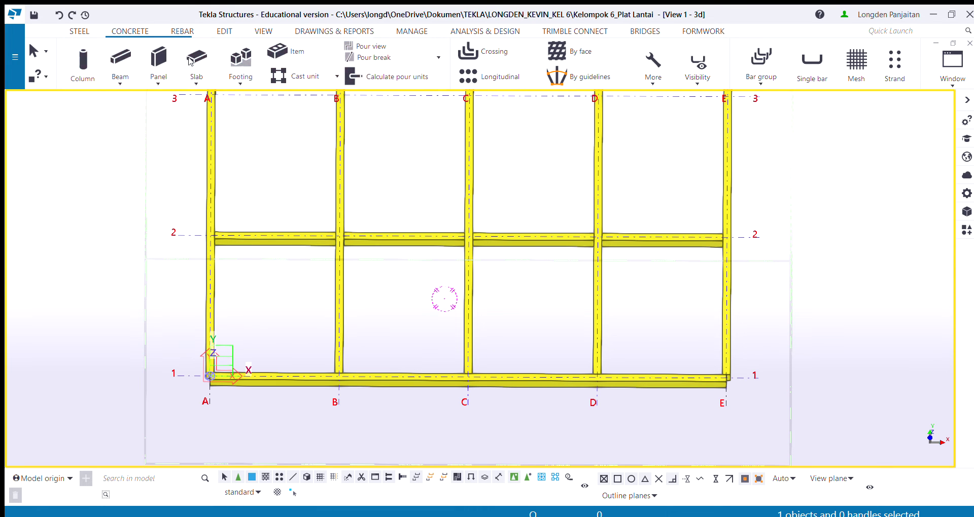
pyautogui.click(201, 49)
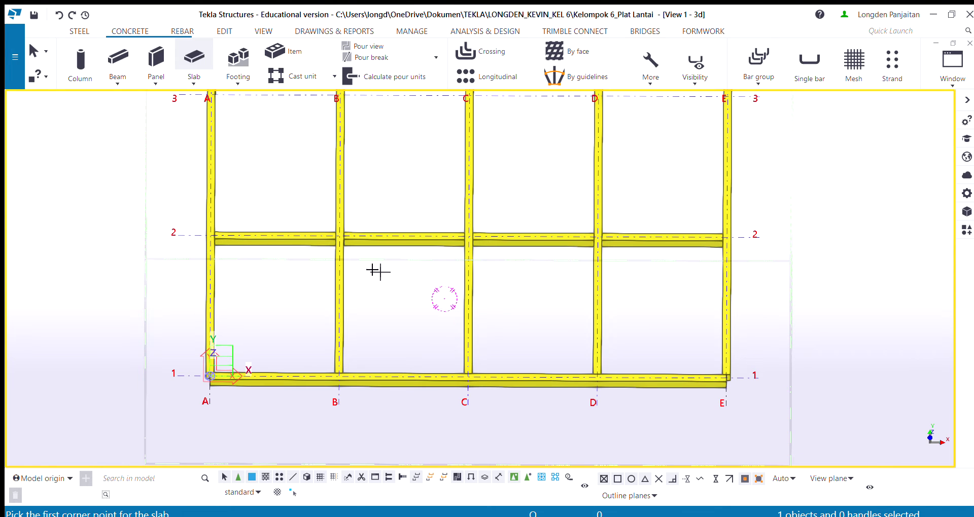
pyautogui.scroll(5, 250, 248)
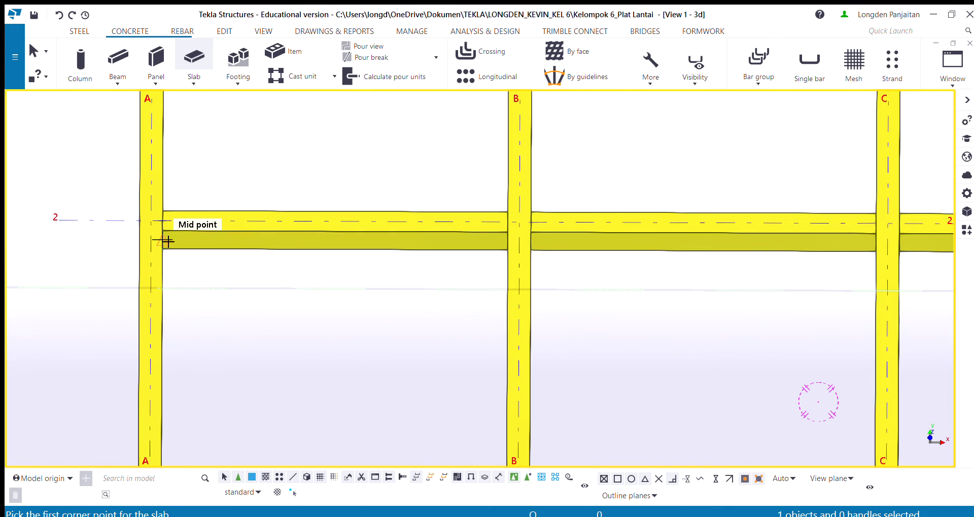
pyautogui.click(162, 232)
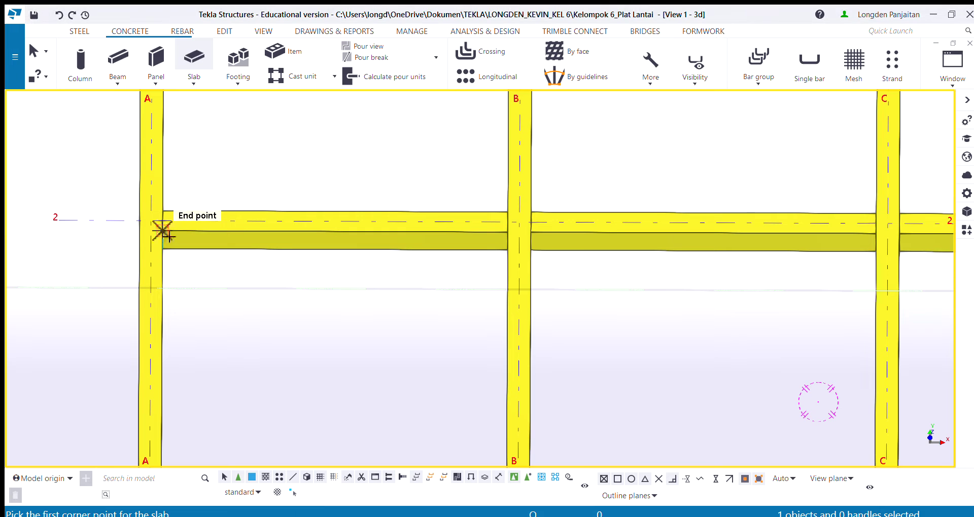
pyautogui.click(511, 235)
pyautogui.scroll(-2, 479, 422)
pyautogui.moveTo(478, 422); pyautogui.dragTo(407, 174, button='middle')
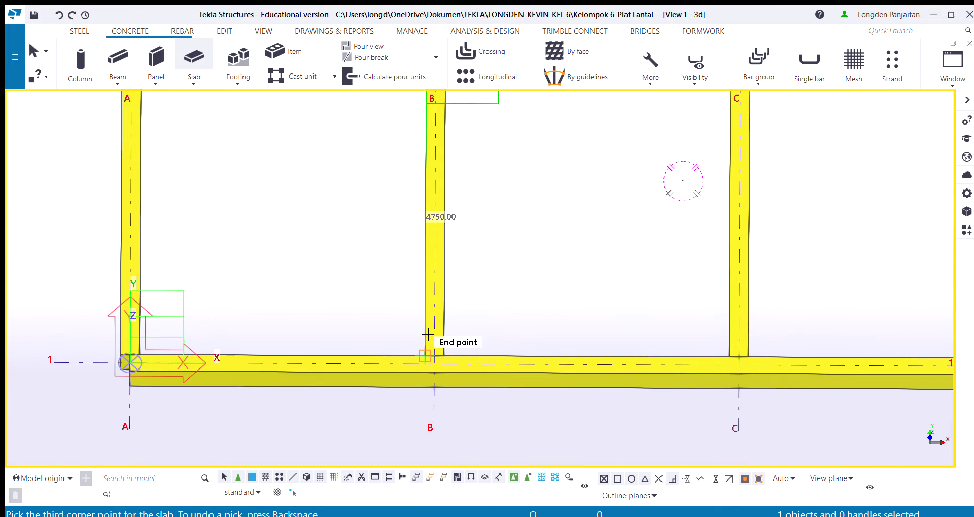
pyautogui.click(424, 355)
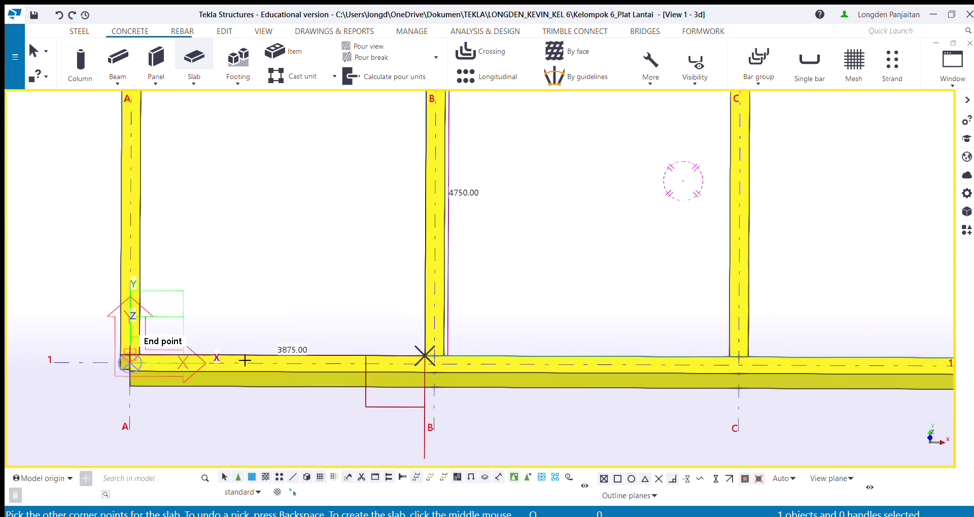
pyautogui.click(144, 355)
pyautogui.moveTo(162, 183); pyautogui.dragTo(205, 350, button='middle')
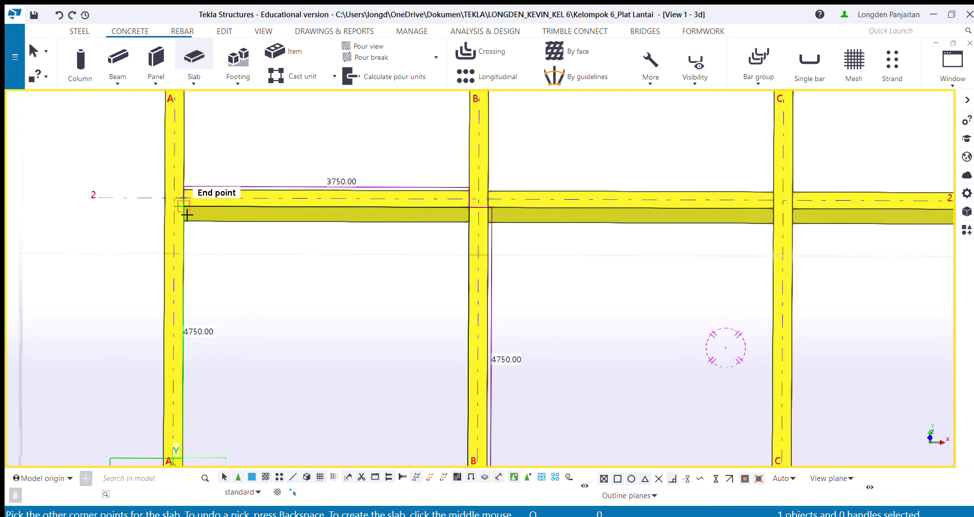
pyautogui.click(186, 215)
pyautogui.middleClick(187, 213)
pyautogui.scroll(-2, 187, 213)
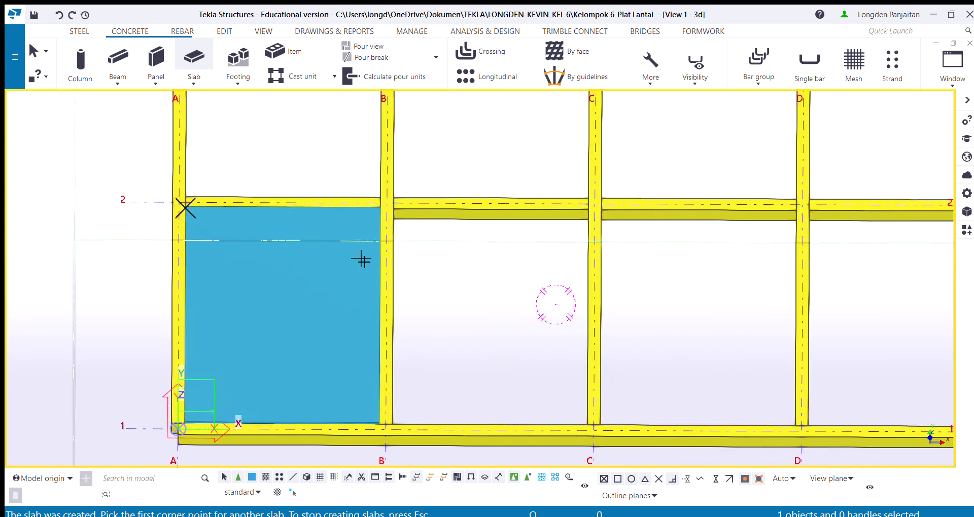
pyautogui.scroll(-2, 361, 259)
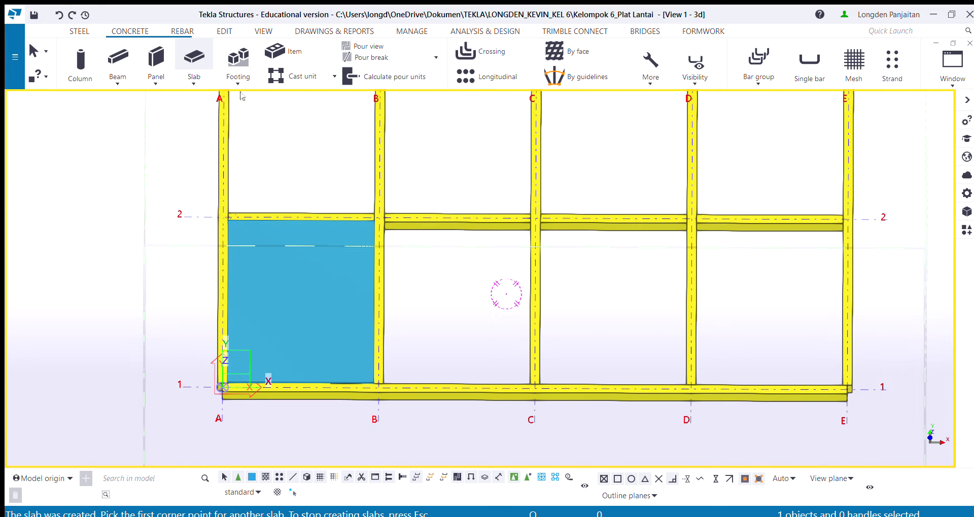
pyautogui.press('Escape')
# Step: Lower the slab in bay A–B/1–2 so its top face is flush with the tops of the surrounding beams
pyautogui.scroll(3, 268, 296)
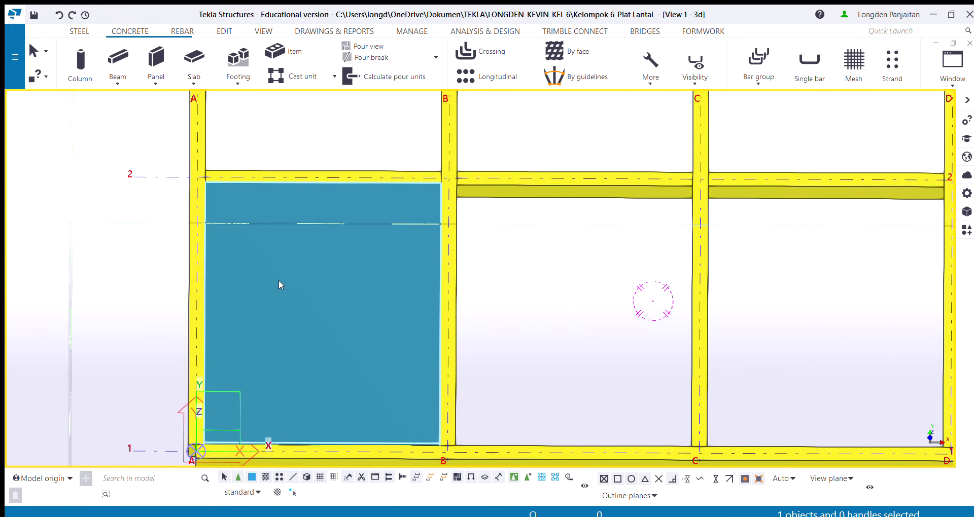
pyautogui.keyDown('ctrl'); pyautogui.moveTo(279, 281); pyautogui.dragTo(454, 173, button='middle'); pyautogui.keyUp('ctrl')
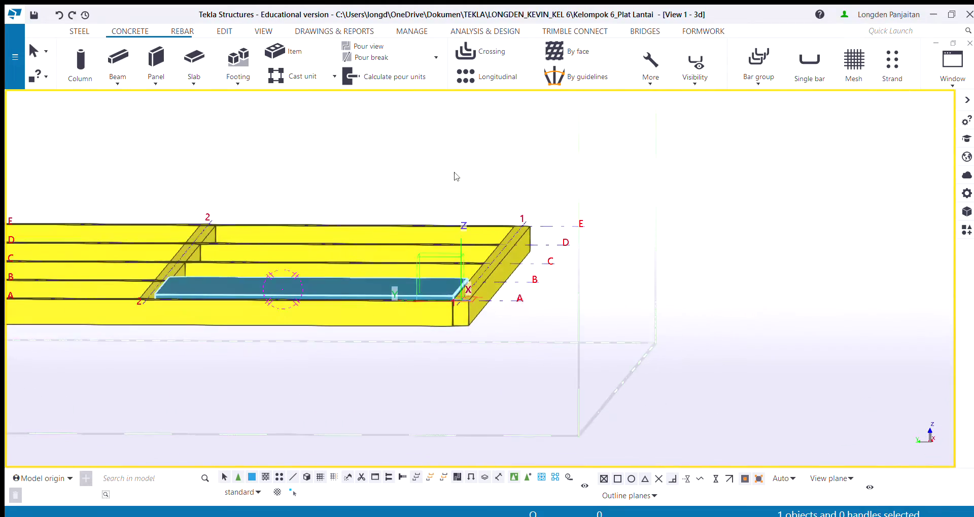
pyautogui.scroll(3, 333, 291)
pyautogui.click(339, 300)
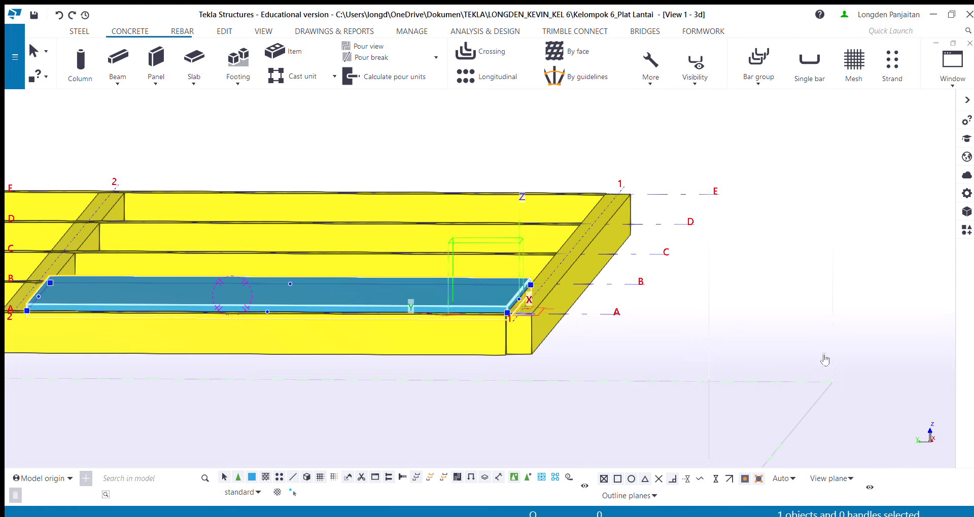
pyautogui.click(730, 455)
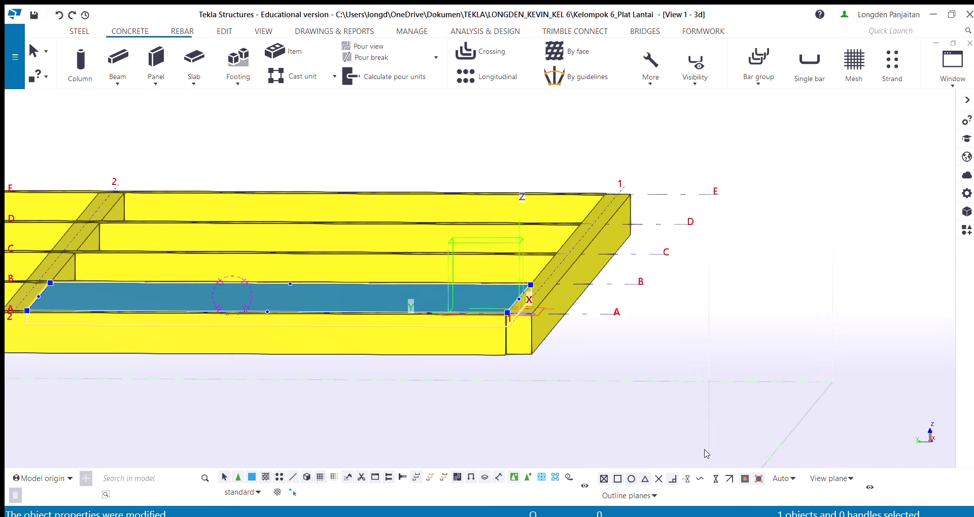
pyautogui.scroll(3, 291, 359)
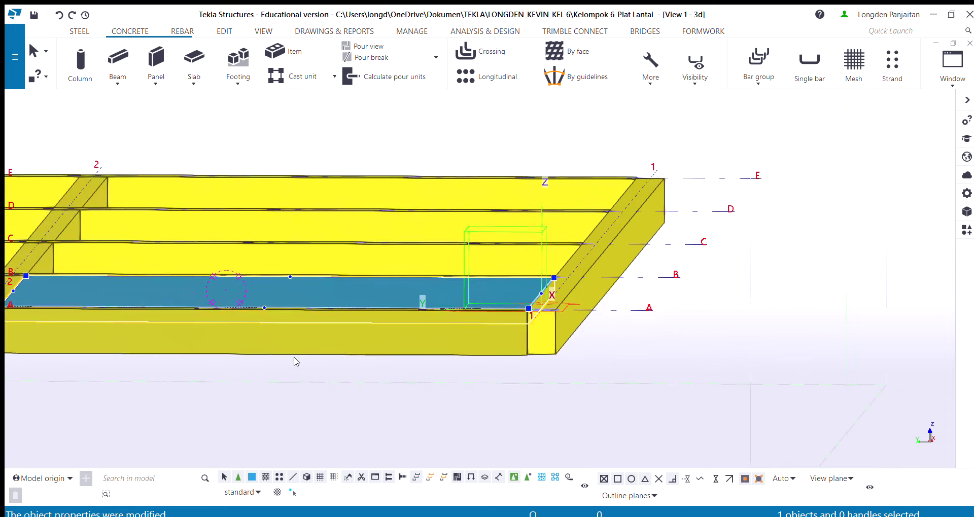
pyautogui.keyDown('ctrl'); pyautogui.moveTo(328, 406); pyautogui.dragTo(294, 398, button='middle'); pyautogui.keyUp('ctrl')
pyautogui.scroll(-2, 349, 359)
pyautogui.moveTo(389, 348); pyautogui.dragTo(226, 379, button='middle')
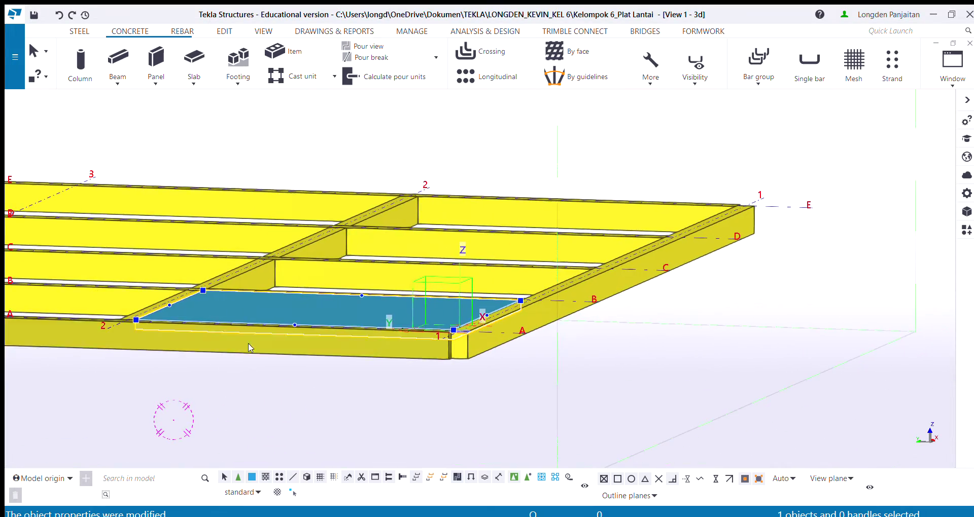
pyautogui.keyDown('ctrl'); pyautogui.moveTo(273, 308); pyautogui.dragTo(232, 335, button='middle'); pyautogui.keyUp('ctrl')
pyautogui.scroll(-2, 233, 332)
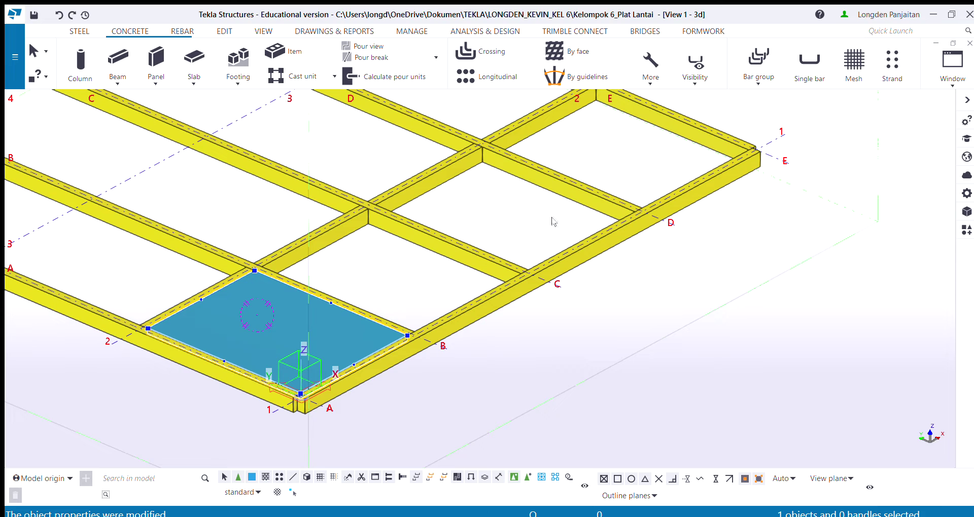
pyautogui.press('Escape')
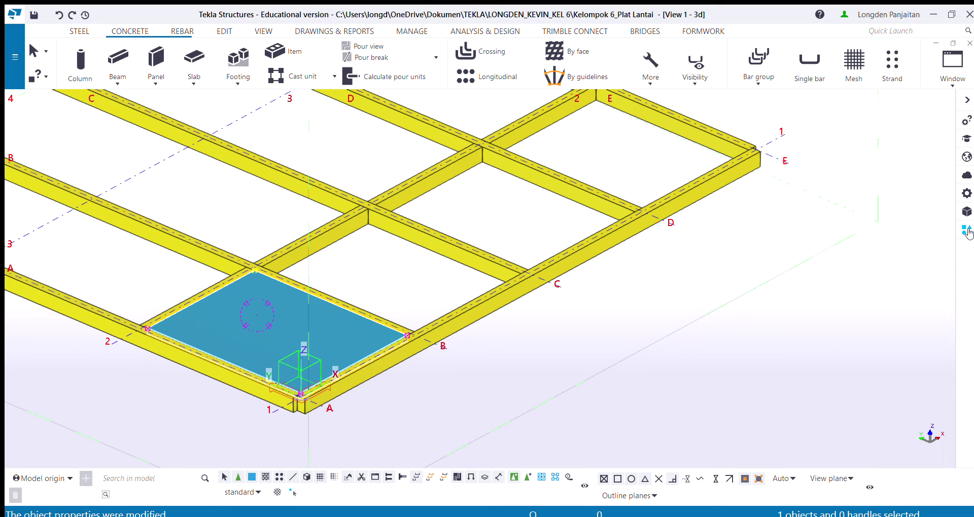
# Step: Search the applications and components for 18 and apply Slab bars (18) to the slab in bay A–B/1–2
pyautogui.click(966, 231)
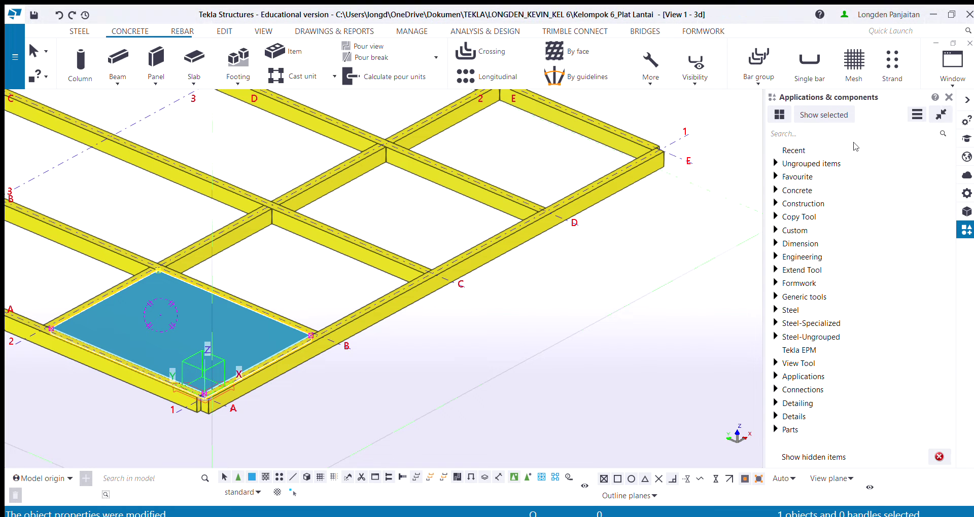
pyautogui.click(858, 132)
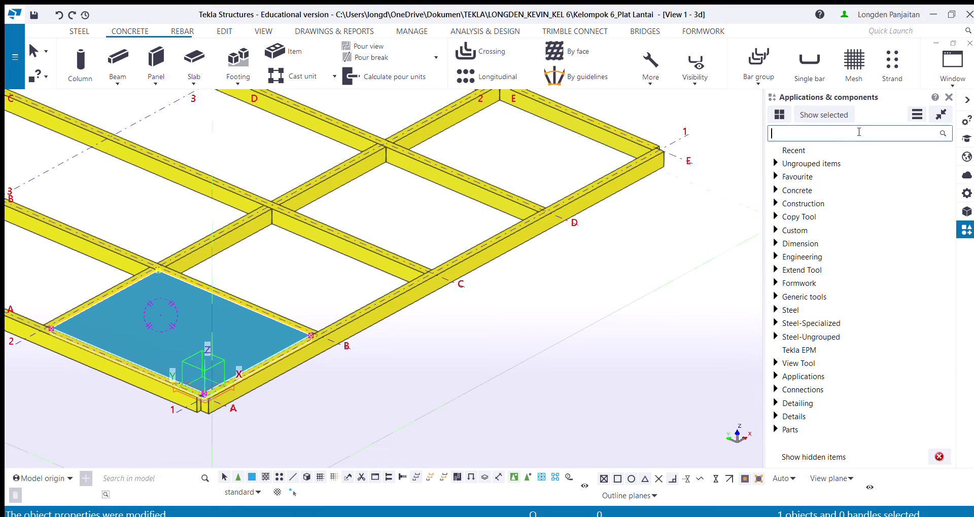
pyautogui.write('18')
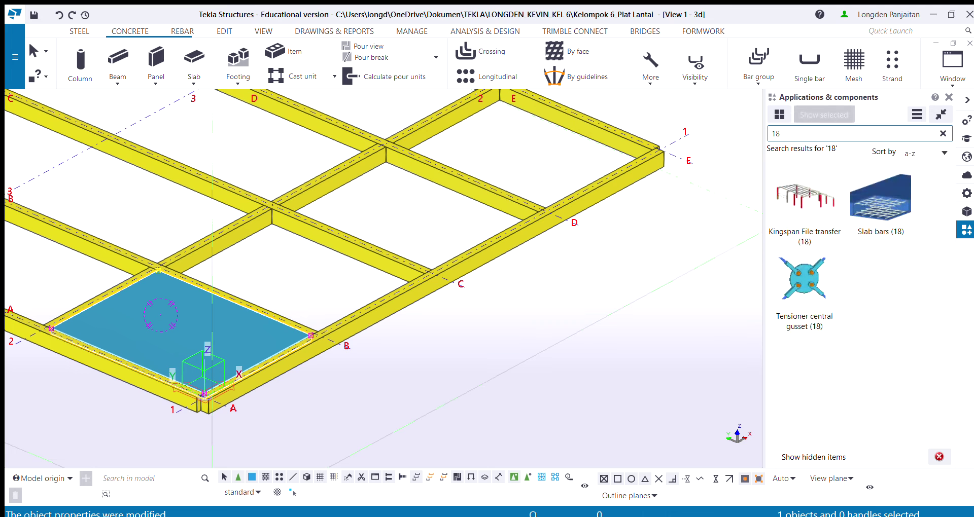
pyautogui.click(880, 188)
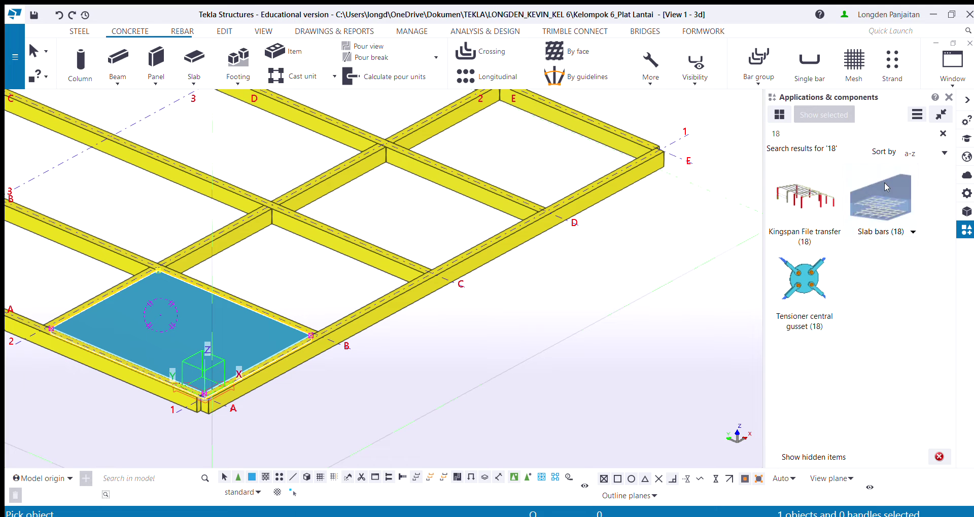
pyautogui.scroll(3, 348, 406)
pyautogui.moveTo(239, 360); pyautogui.dragTo(348, 366, button='middle')
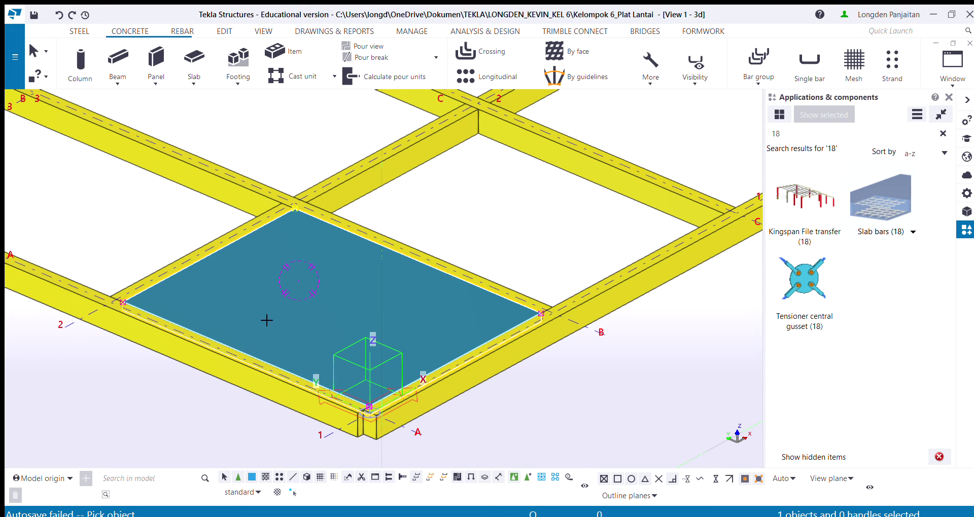
pyautogui.scroll(-2, 261, 319)
pyautogui.moveTo(277, 289); pyautogui.dragTo(300, 319, button='middle')
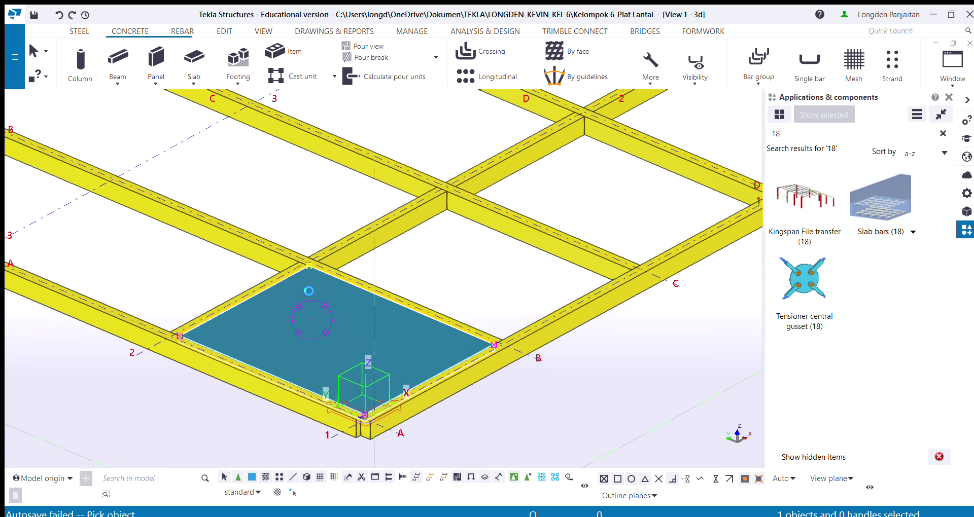
pyautogui.scroll(2, 316, 323)
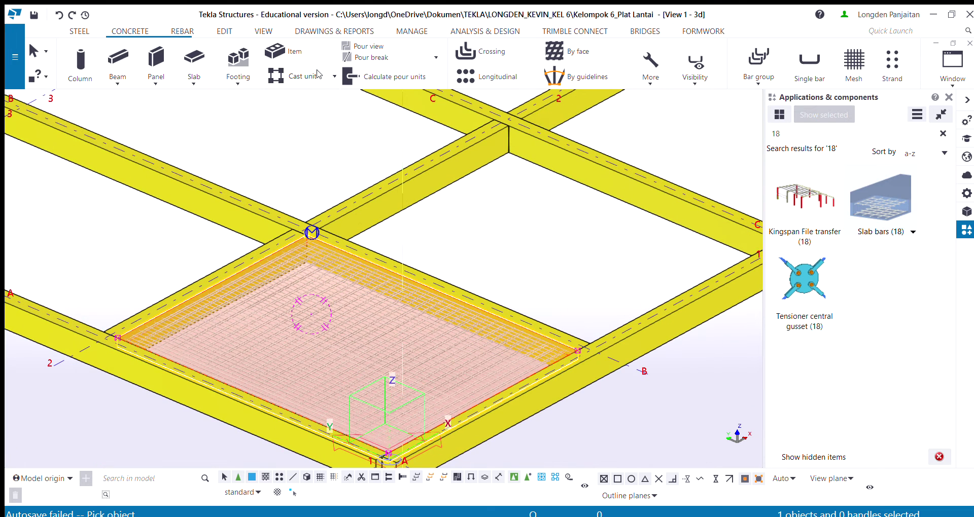
# Step: Display the concrete parts as wireframe and examine the slab reinforcement in bay A–B/1–2 from several sides
pyautogui.click(265, 30)
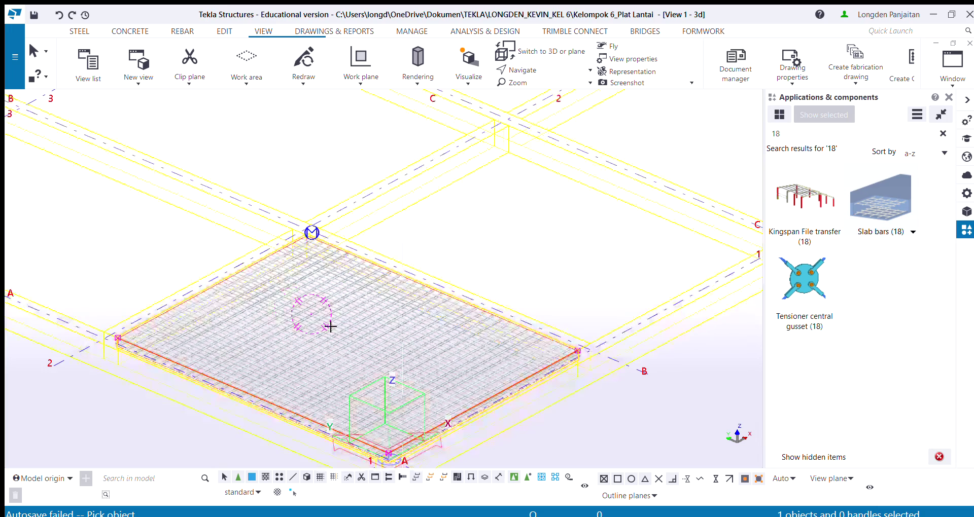
pyautogui.scroll(2, 327, 334)
pyautogui.moveTo(309, 384)
pyautogui.keyDown('ctrl'); pyautogui.mouseDown(button='middle')
pyautogui.moveTo(365, 324)
pyautogui.moveTo(358, 374)
pyautogui.moveTo(326, 379)
pyautogui.mouseUp(button='middle'); pyautogui.keyUp('ctrl')
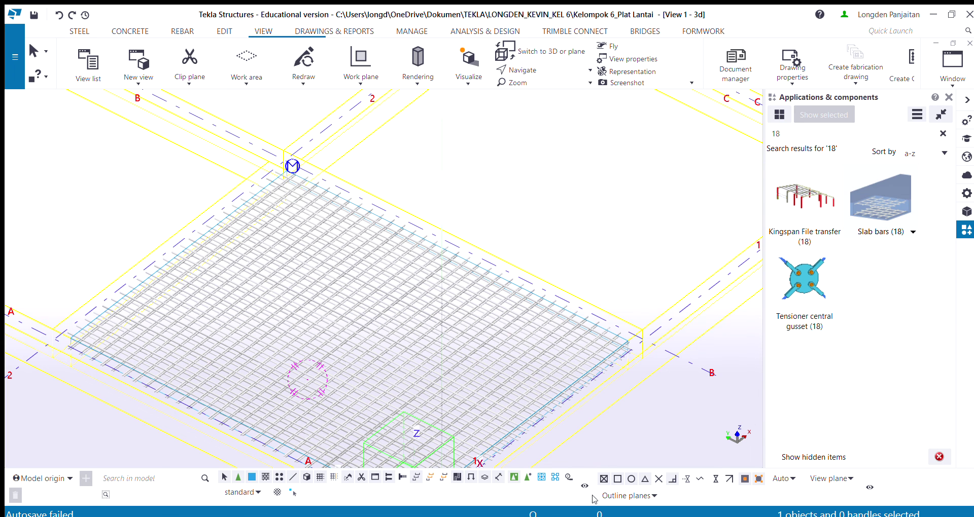
pyautogui.scroll(-1, 300, 435)
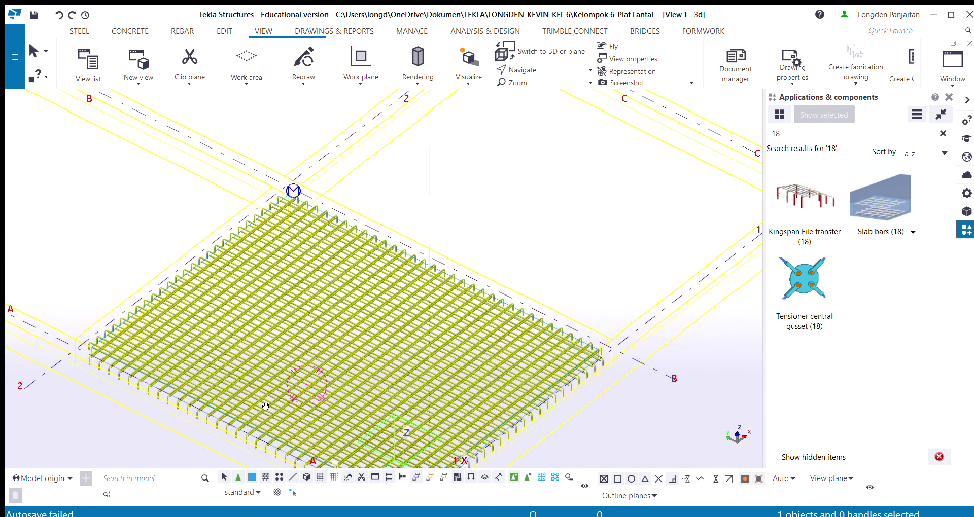
pyautogui.moveTo(263, 404); pyautogui.dragTo(299, 342, button='middle')
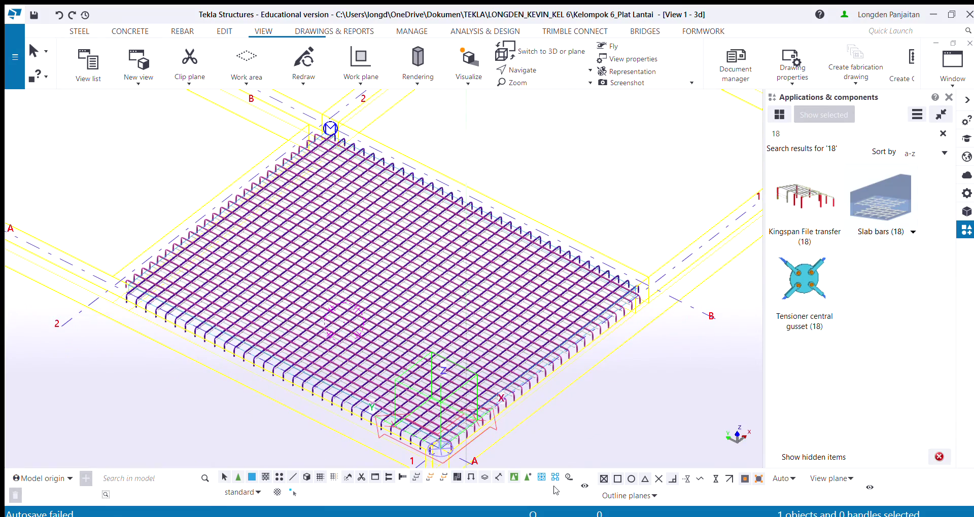
pyautogui.keyDown('ctrl'); pyautogui.moveTo(395, 389); pyautogui.dragTo(459, 401, button='middle'); pyautogui.keyUp('ctrl')
pyautogui.scroll(-3, 459, 401)
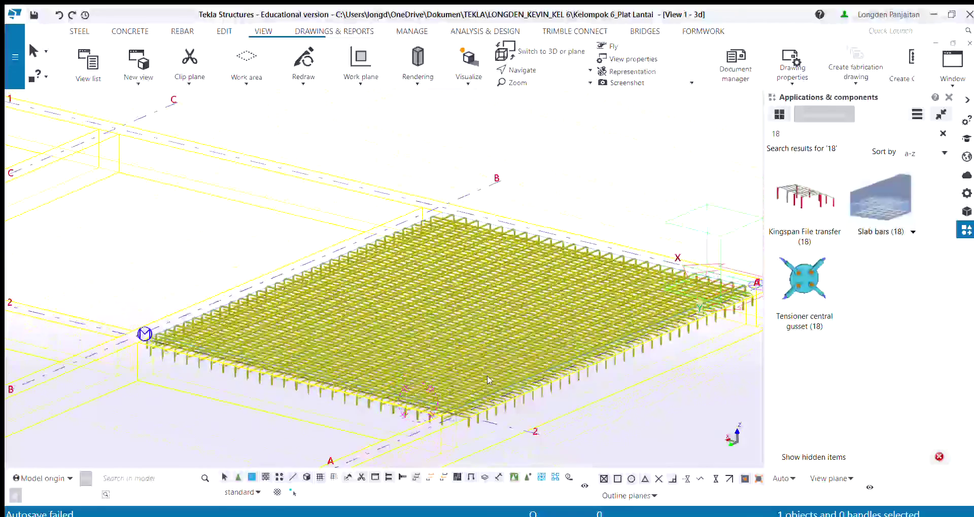
pyautogui.keyDown('ctrl'); pyautogui.moveTo(512, 354); pyautogui.dragTo(566, 323, button='middle'); pyautogui.keyUp('ctrl')
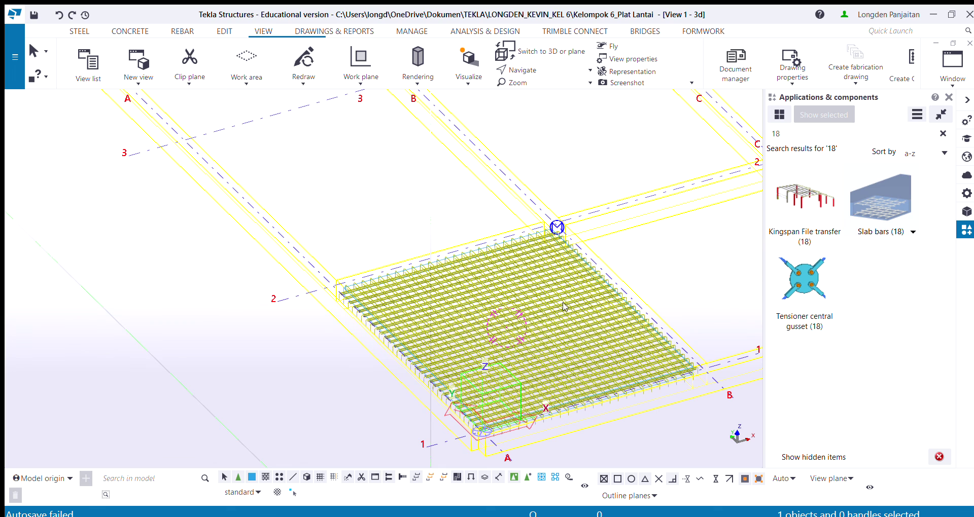